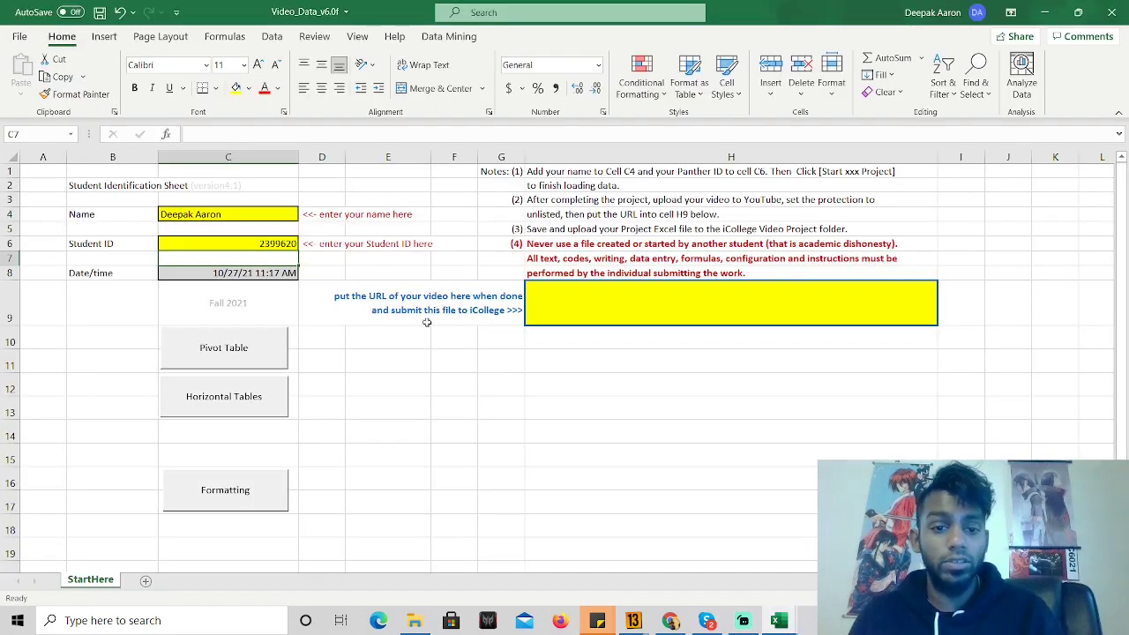
# Load the Horizontal Tables project data and enter zipcode 30008 in cell B3 of the HLookup sheet
pyautogui.click(225, 397)
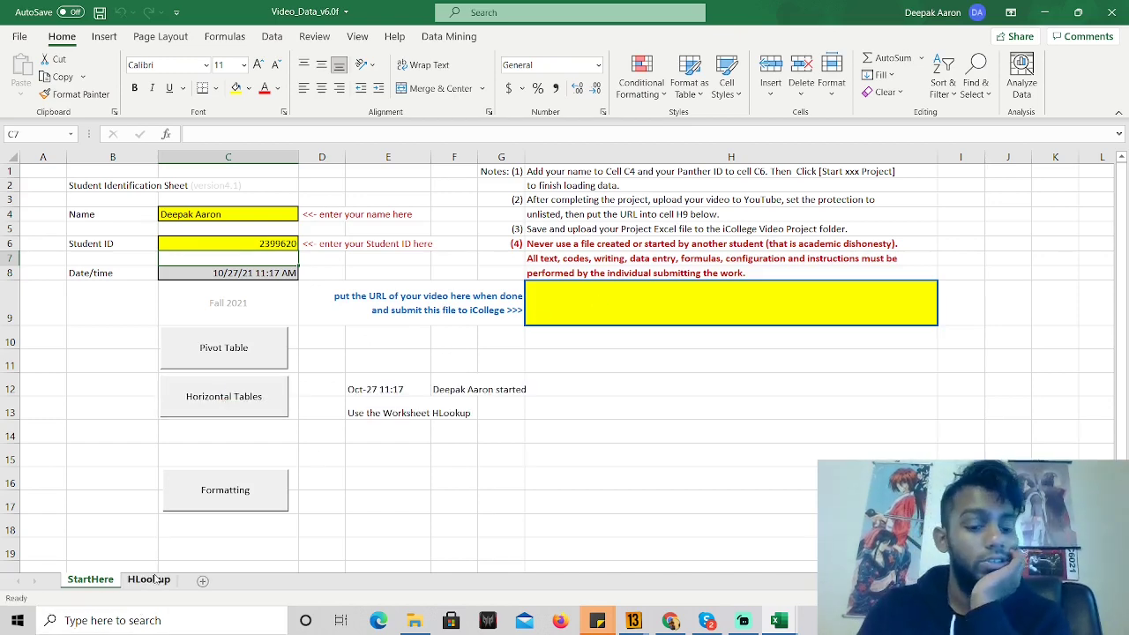
pyautogui.click(148, 579)
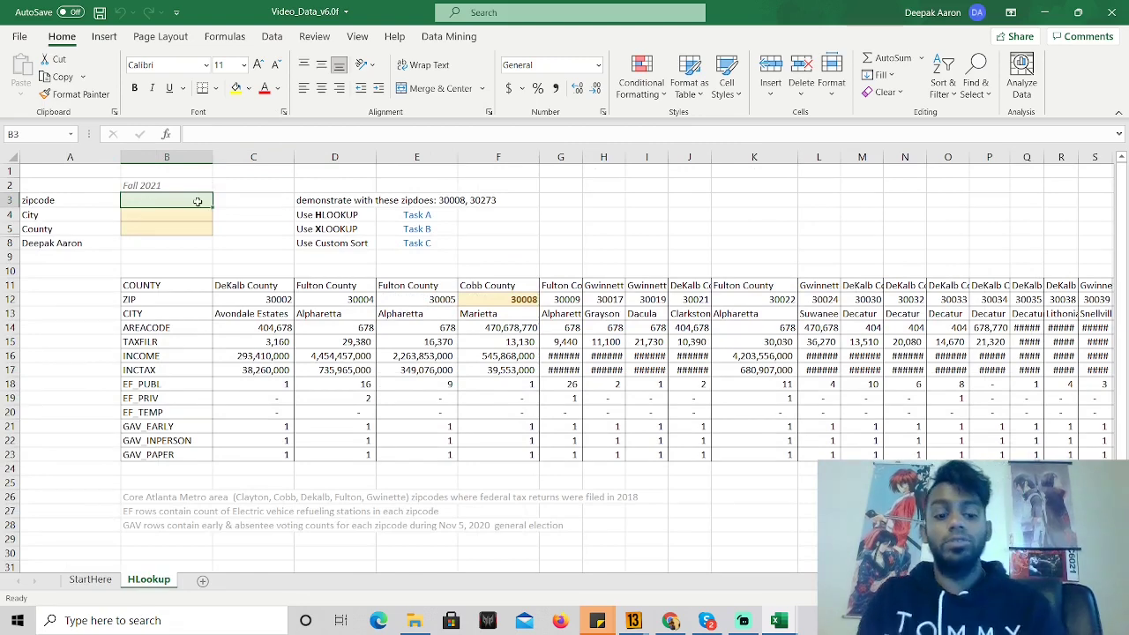
pyautogui.write('3000')
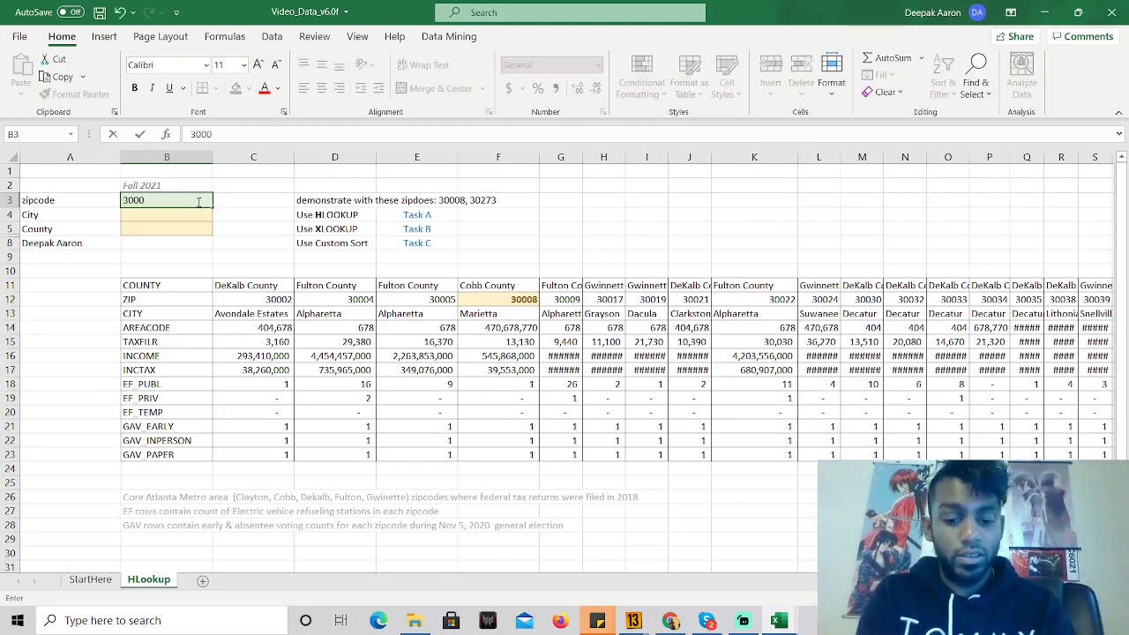
pyautogui.write('8')
pyautogui.press('Return')
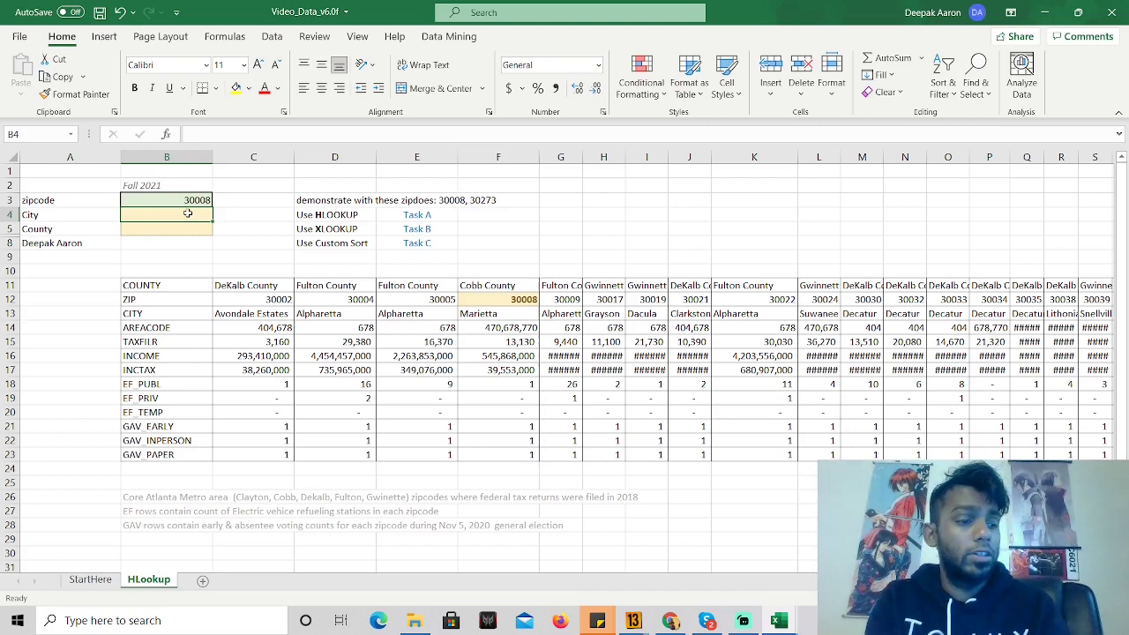
# Look up the City in B4 with the formula =HLOOKUP(B3,B12:CZ23,2,FALSE)
pyautogui.write('h')
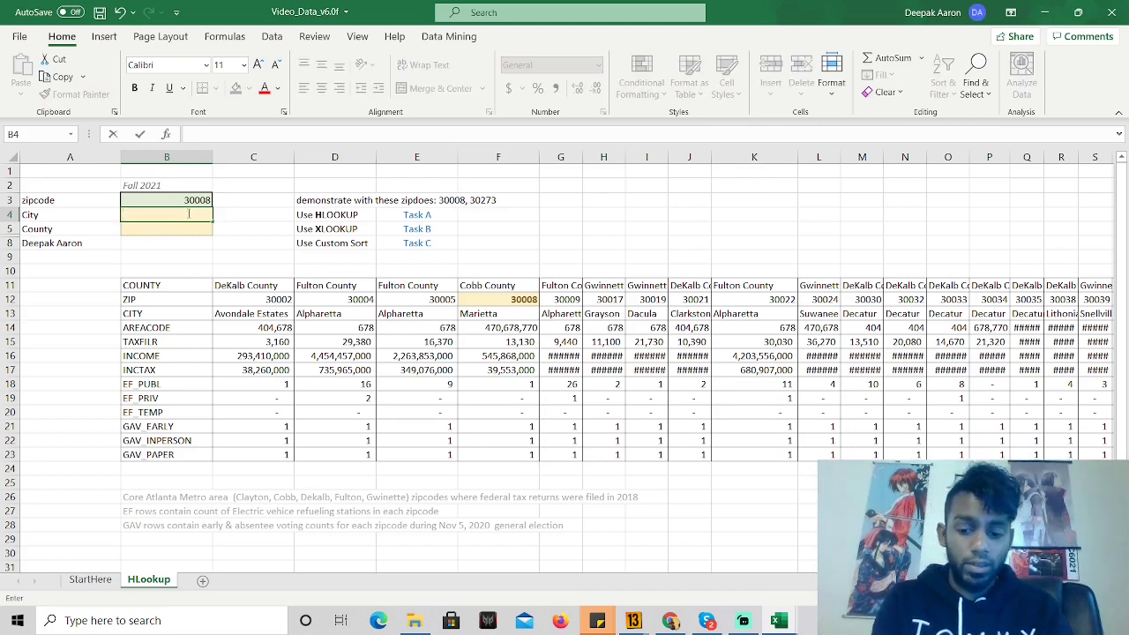
pyautogui.write('=hlook')
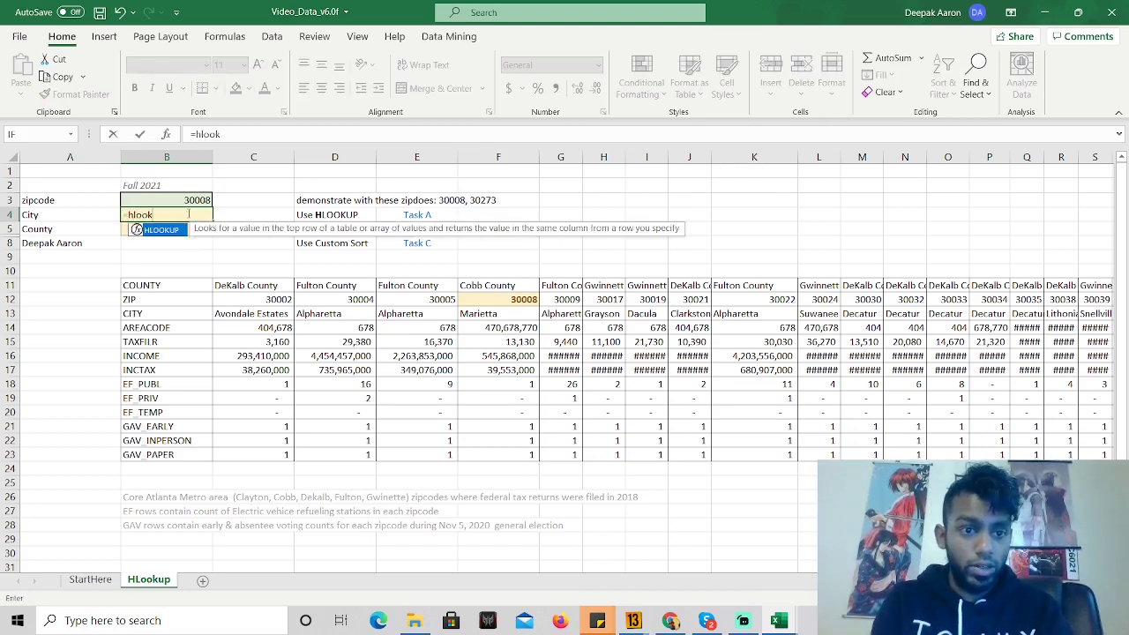
pyautogui.write('up(')
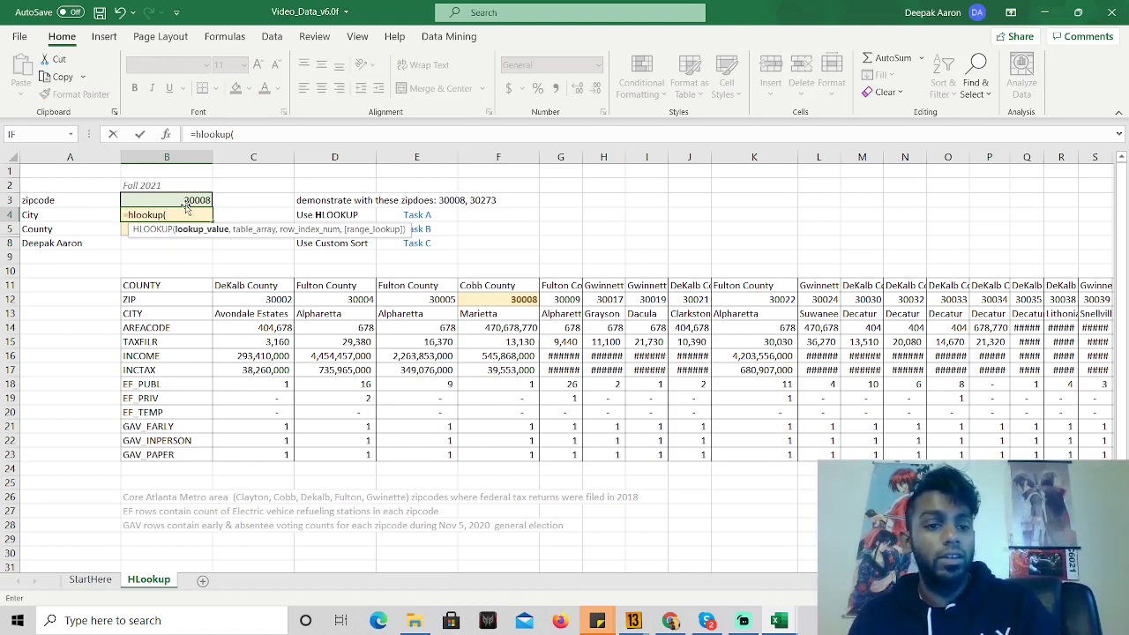
pyautogui.click(184, 205)
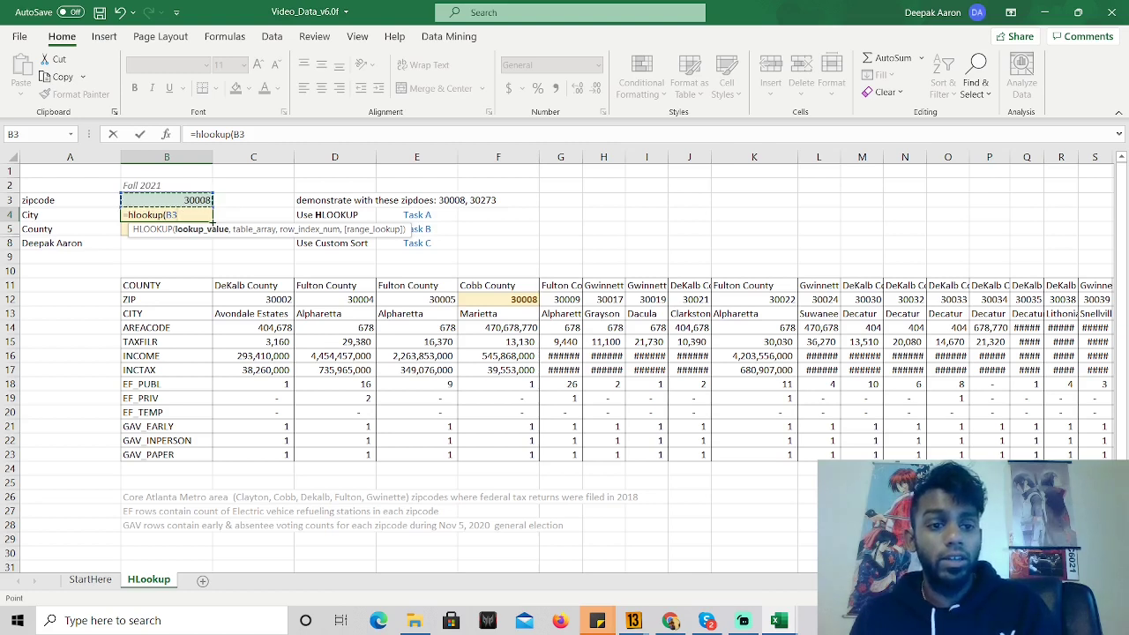
pyautogui.write(',')
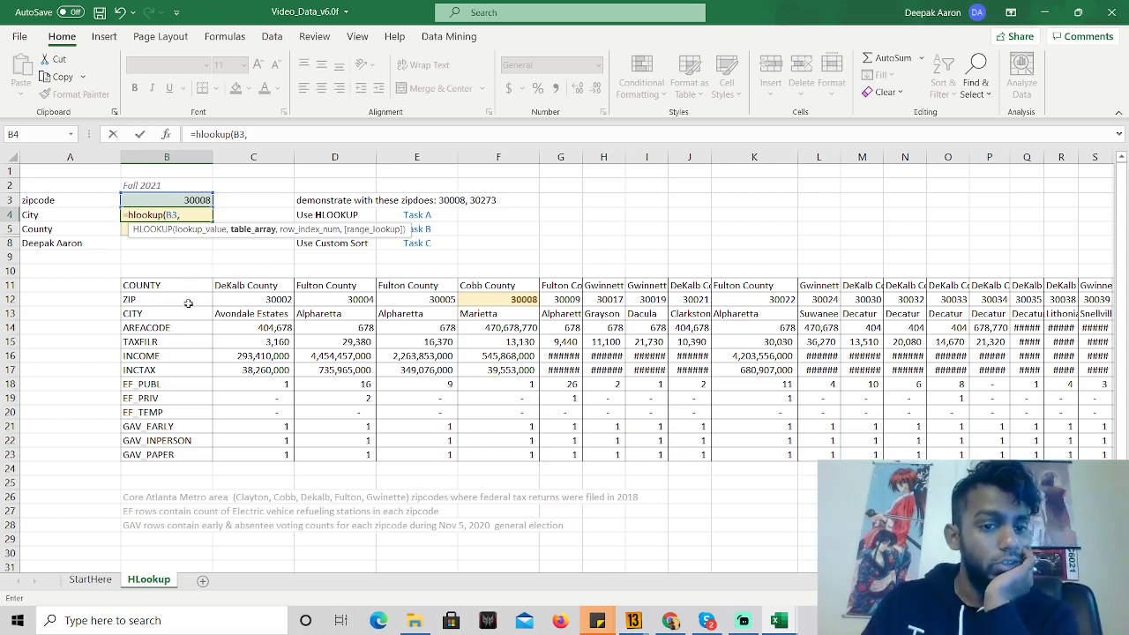
pyautogui.moveTo(167, 302); pyautogui.dragTo(1027, 451)
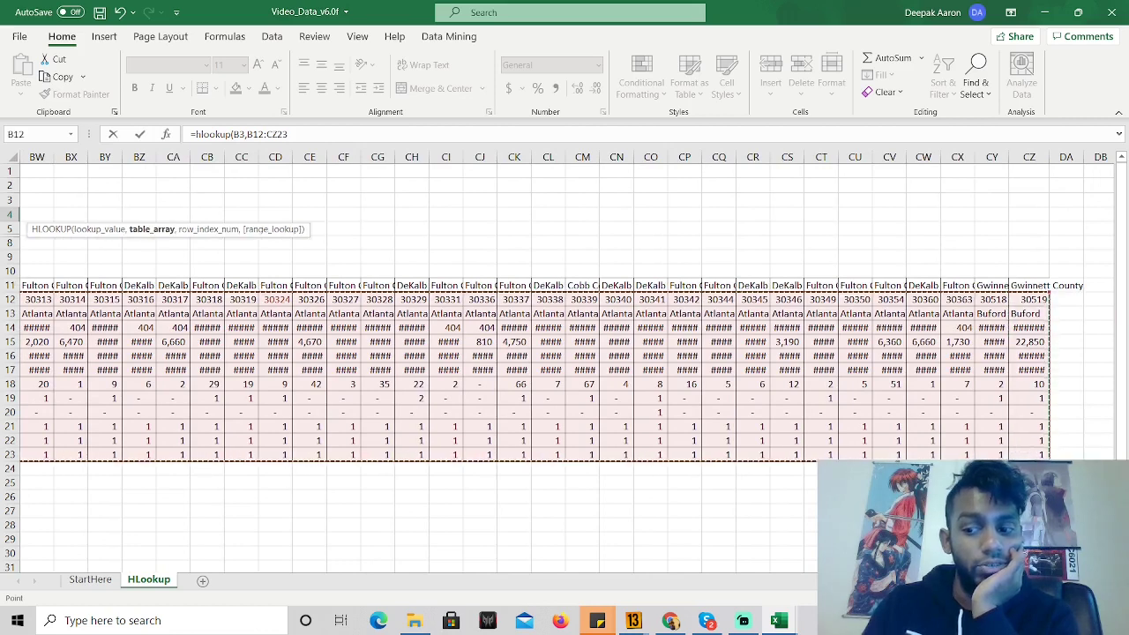
pyautogui.hscroll(-15, 565, 362)
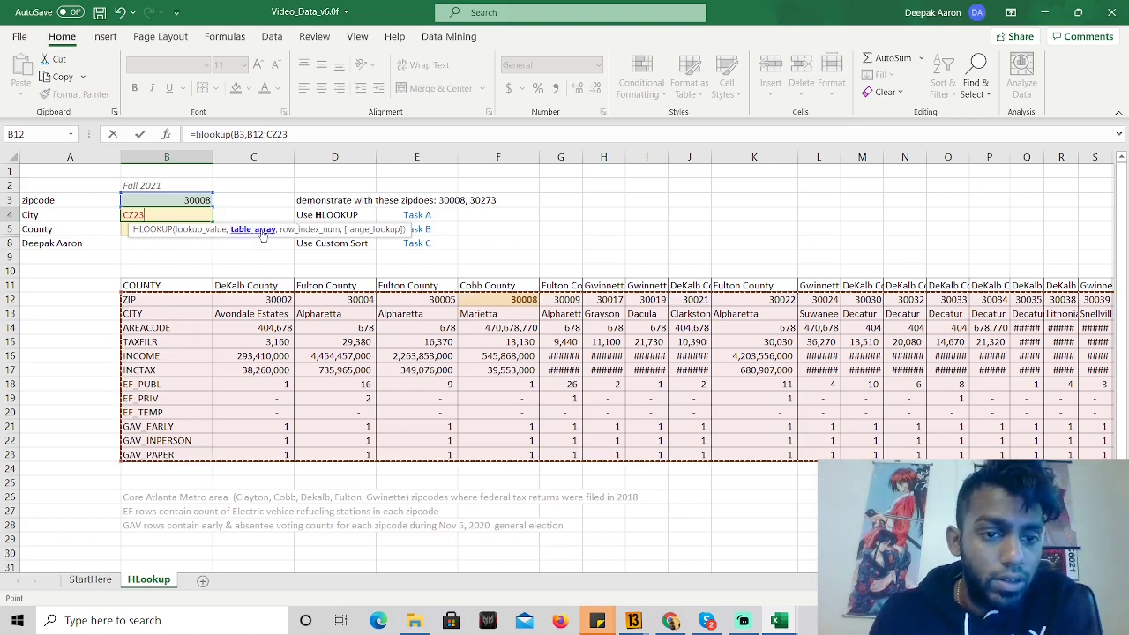
pyautogui.click(185, 214)
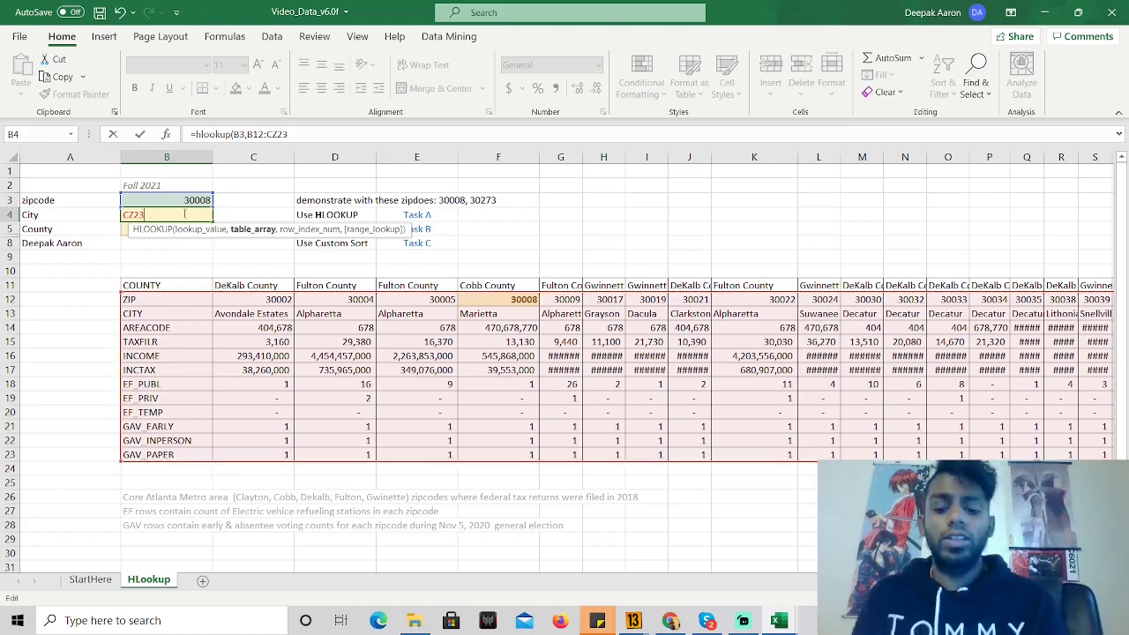
pyautogui.write(',')
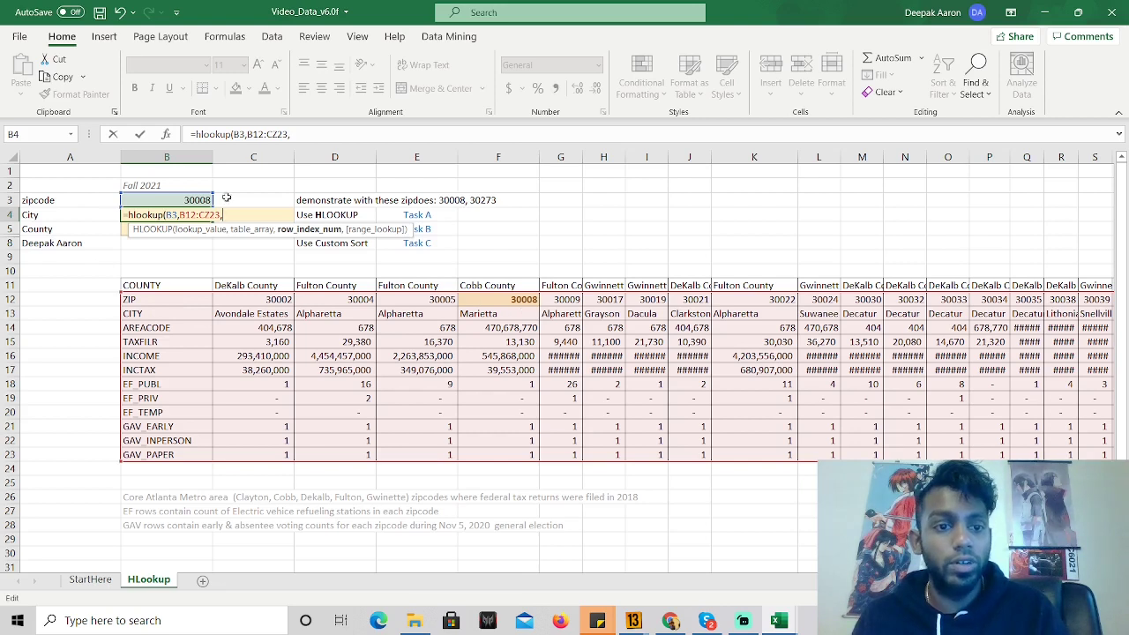
pyautogui.write('2,')
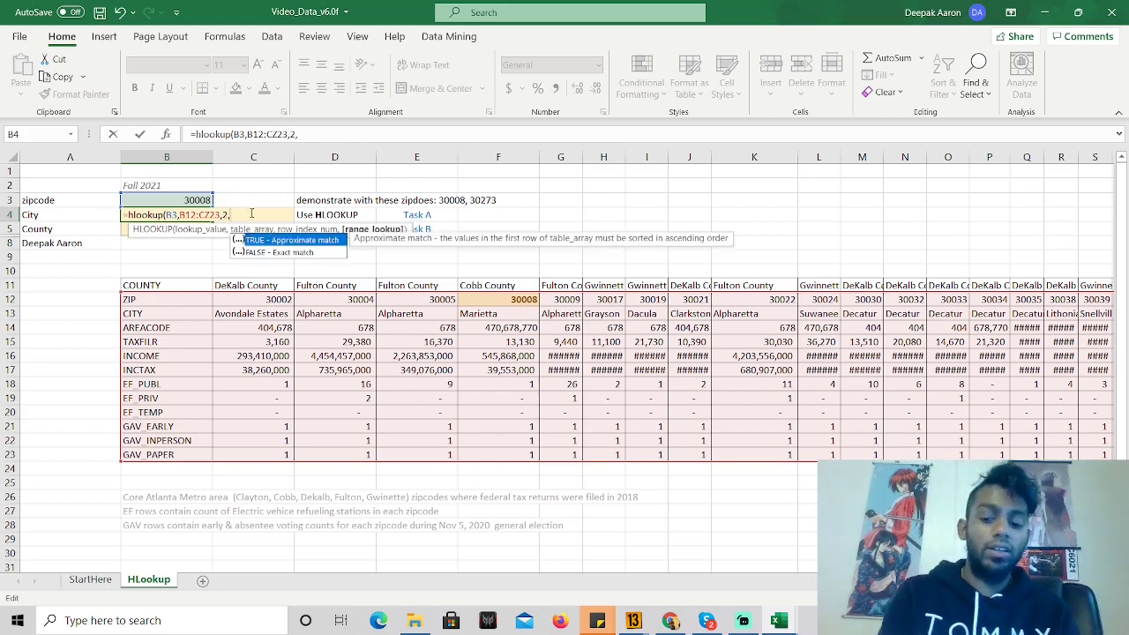
pyautogui.write('FALSE')
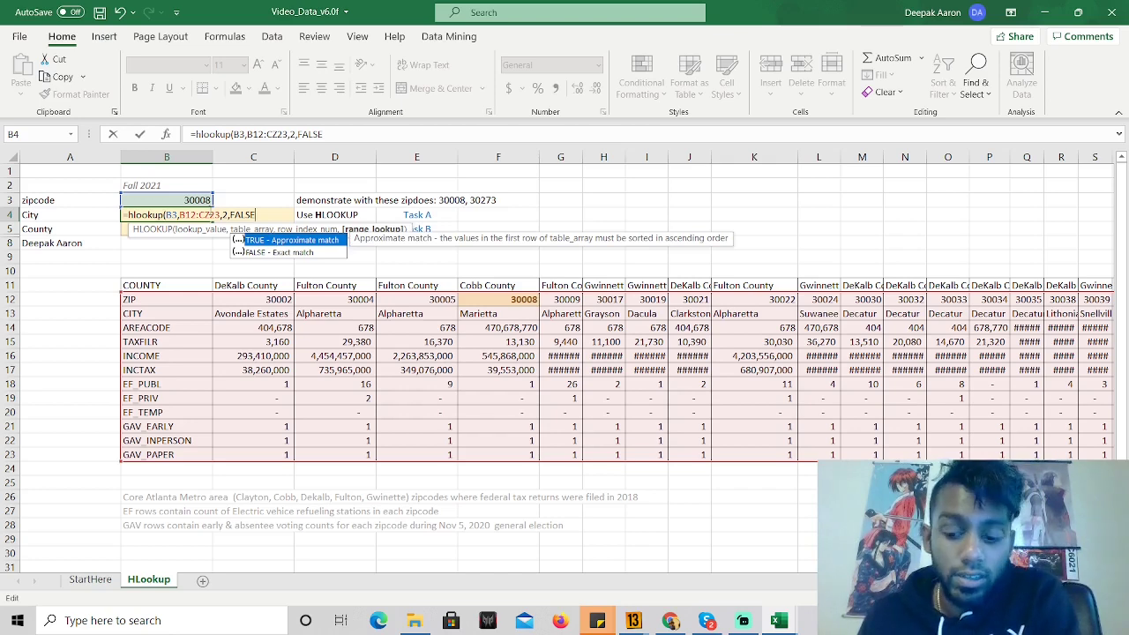
pyautogui.write(')')
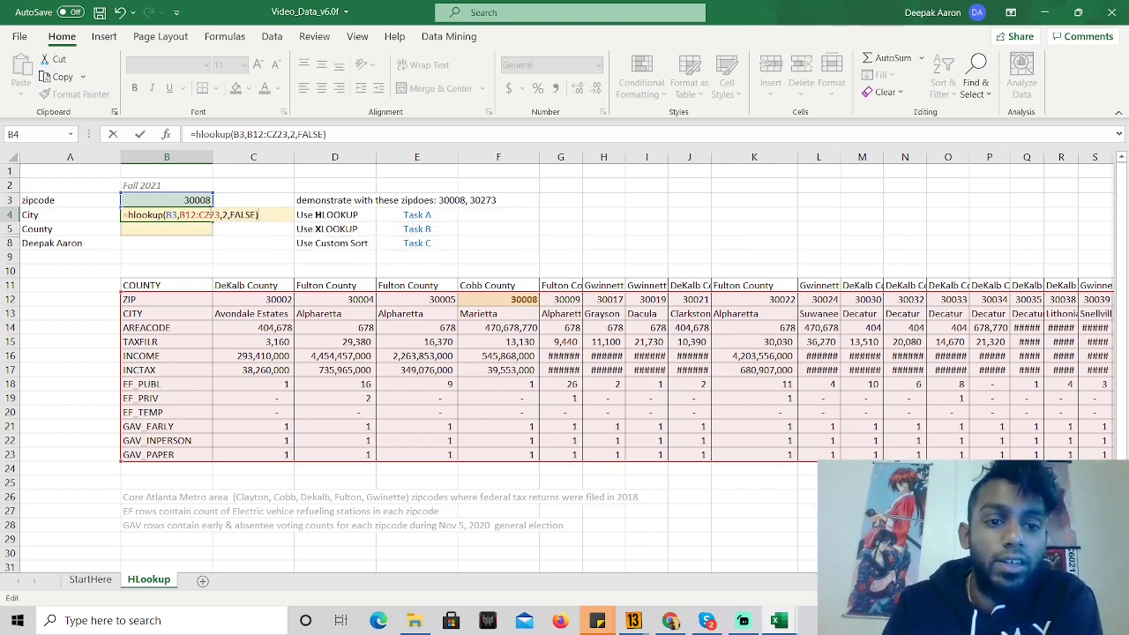
pyautogui.press('Return')
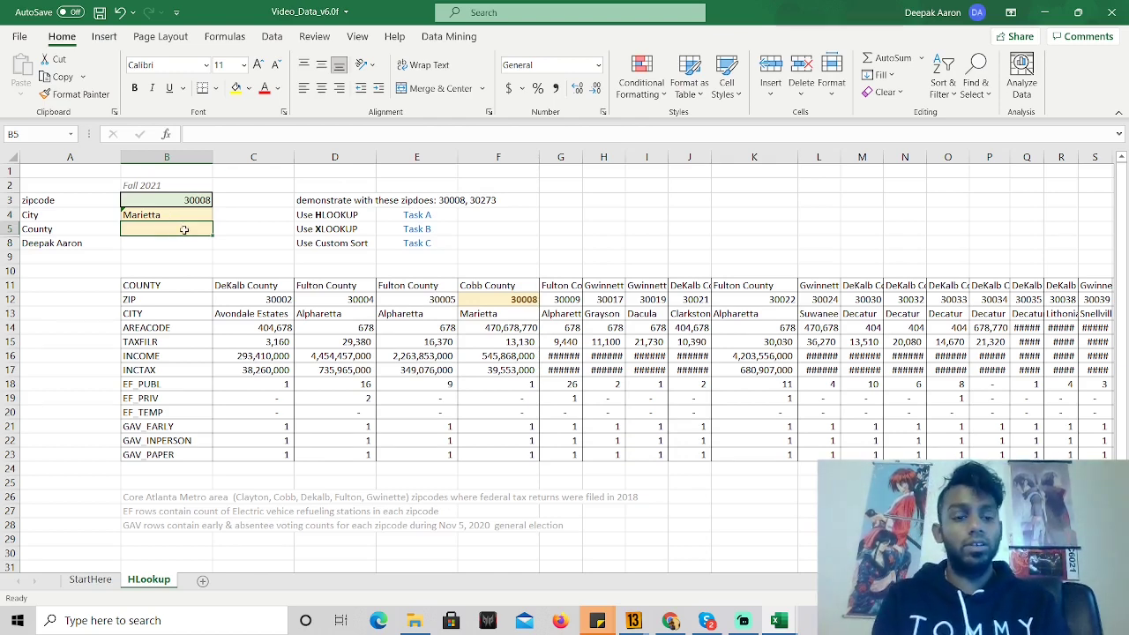
# Look up the County in B5 with the formula =XLOOKUP(B3,B12:CZ12,B11:CZ11)
pyautogui.write('=xl')
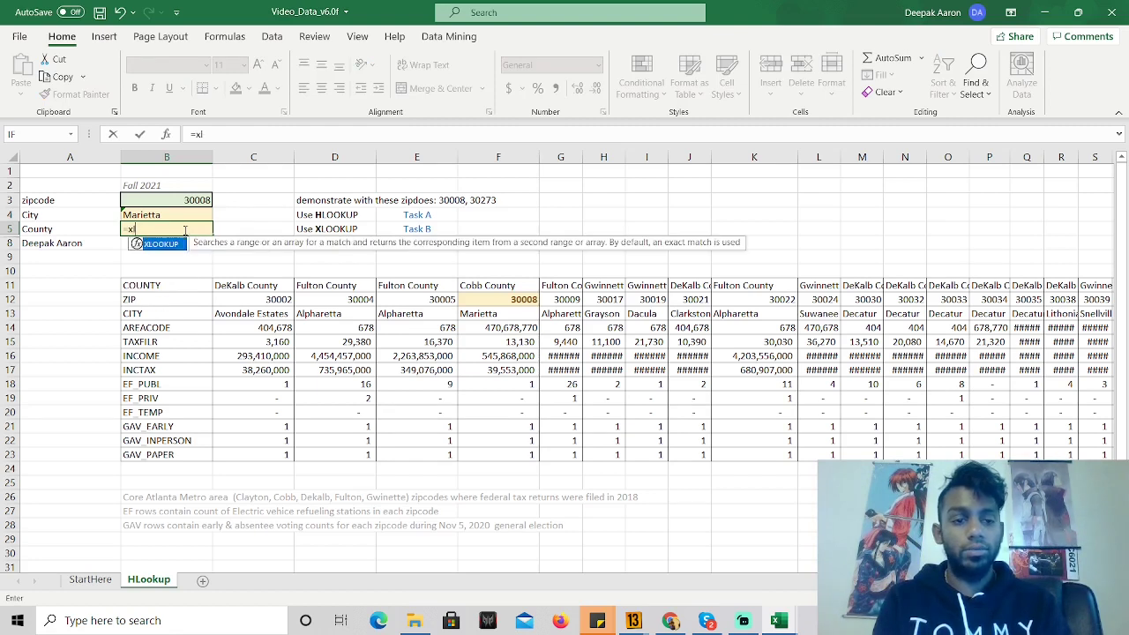
pyautogui.write('ookuo')
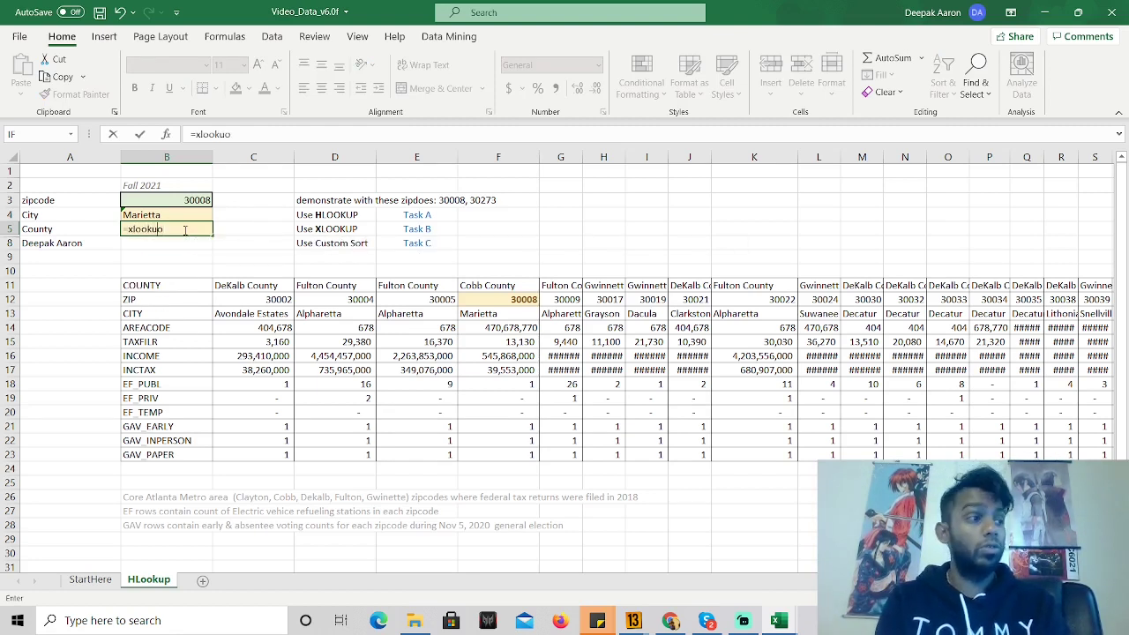
pyautogui.press('BackSpace')
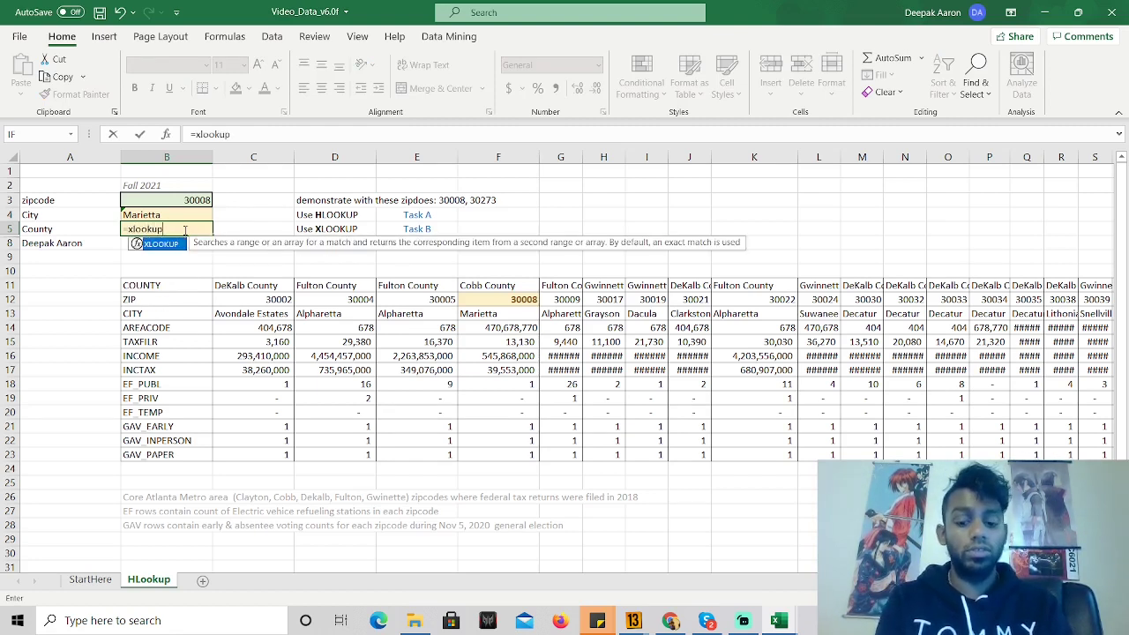
pyautogui.write('p(')
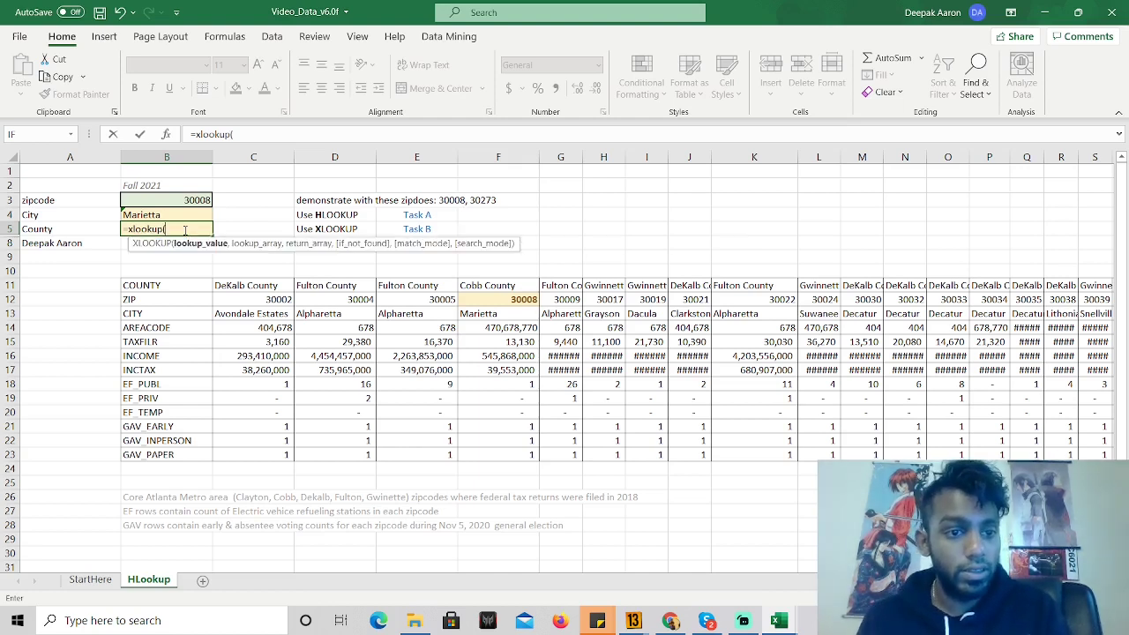
pyautogui.click(198, 201)
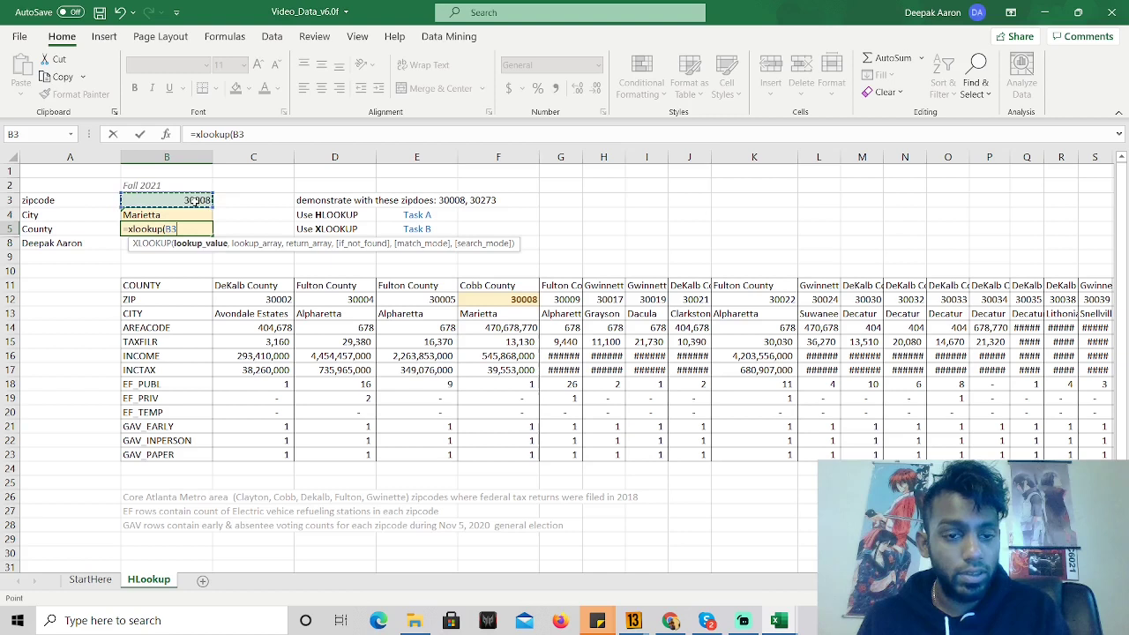
pyautogui.write(',')
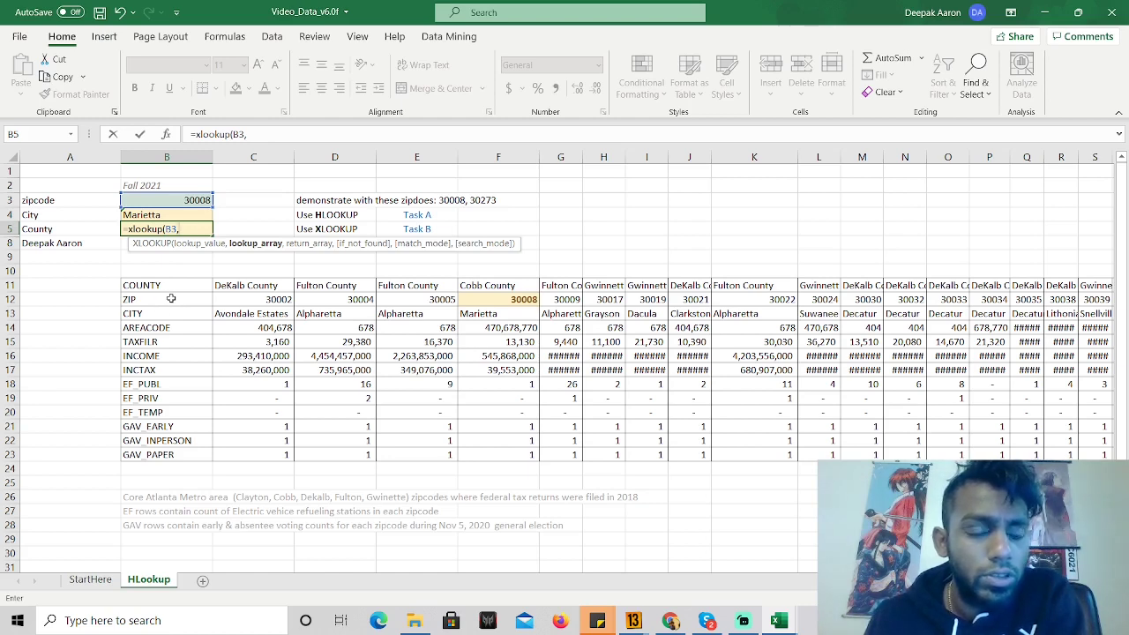
pyautogui.moveTo(171, 299); pyautogui.dragTo(1005, 300)
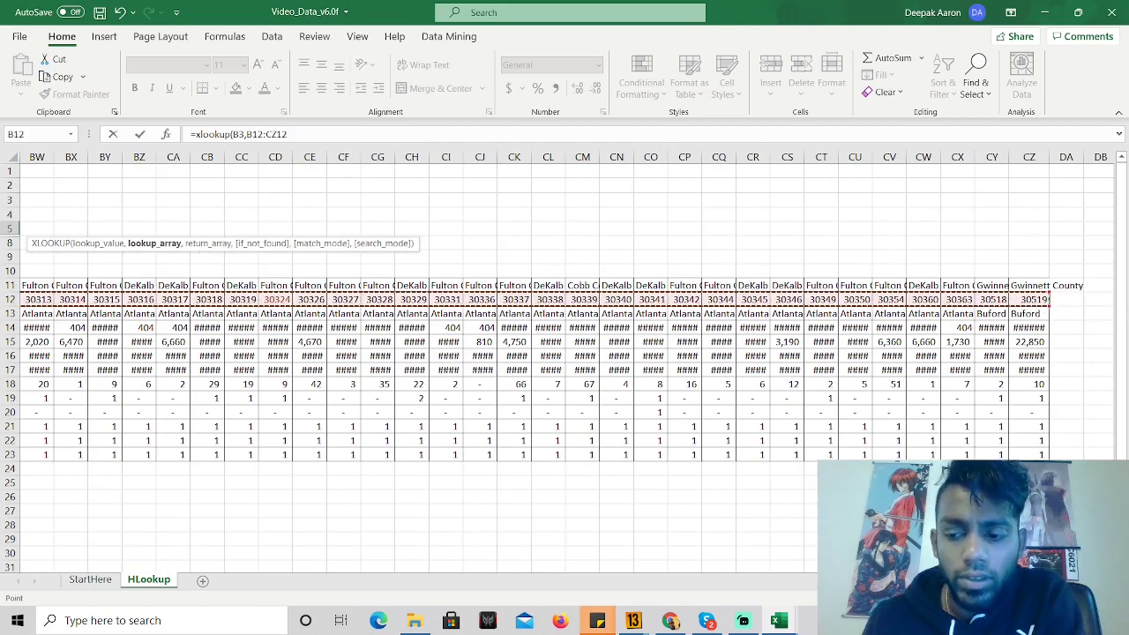
pyautogui.hscroll(-15, 564, 361)
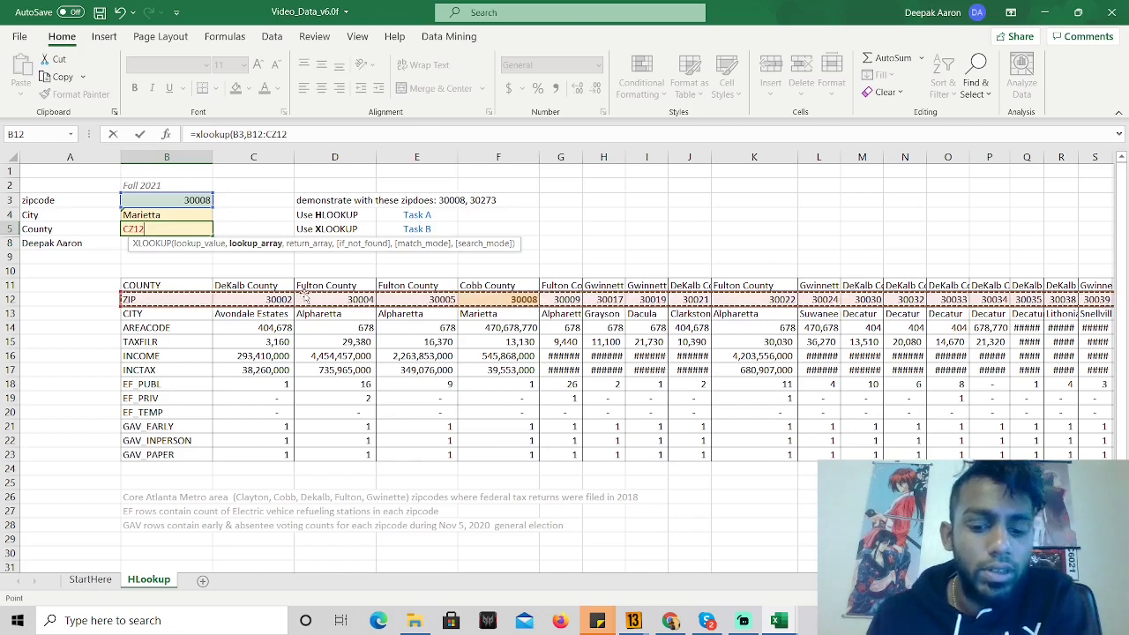
pyautogui.write(',')
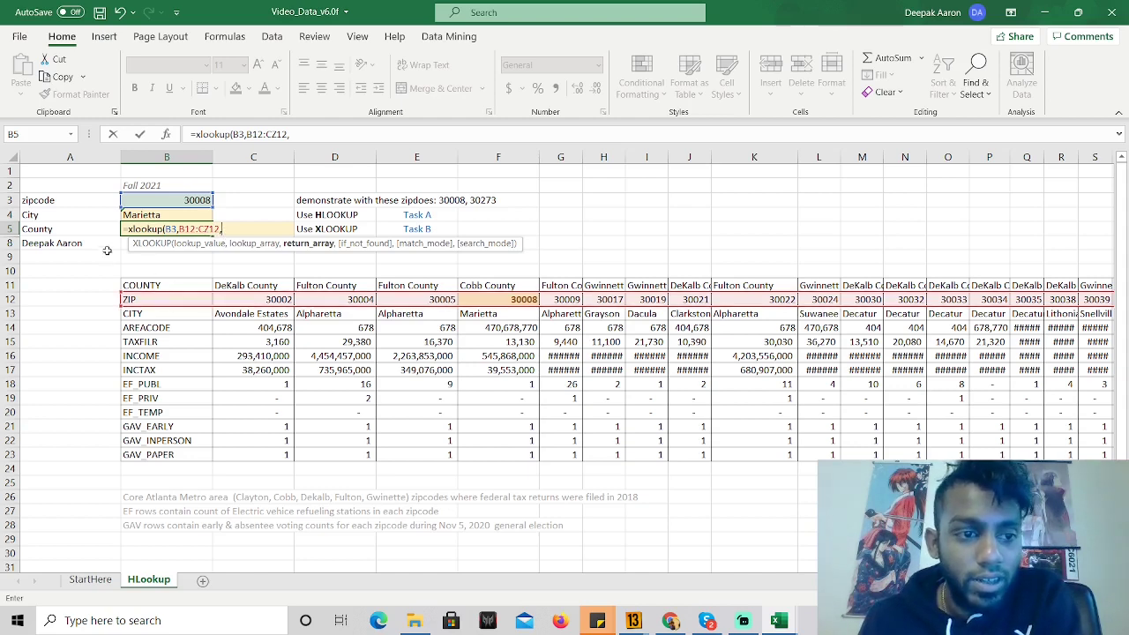
pyautogui.moveTo(163, 285); pyautogui.dragTo(431, 297)
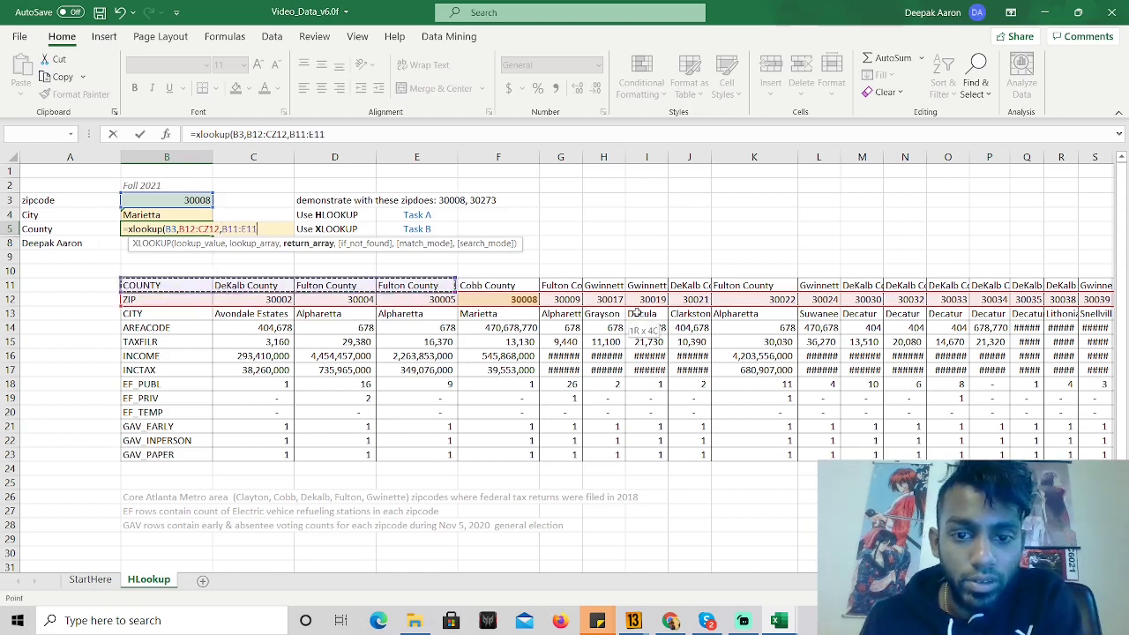
pyautogui.moveTo(637, 314); pyautogui.dragTo(1017, 287)
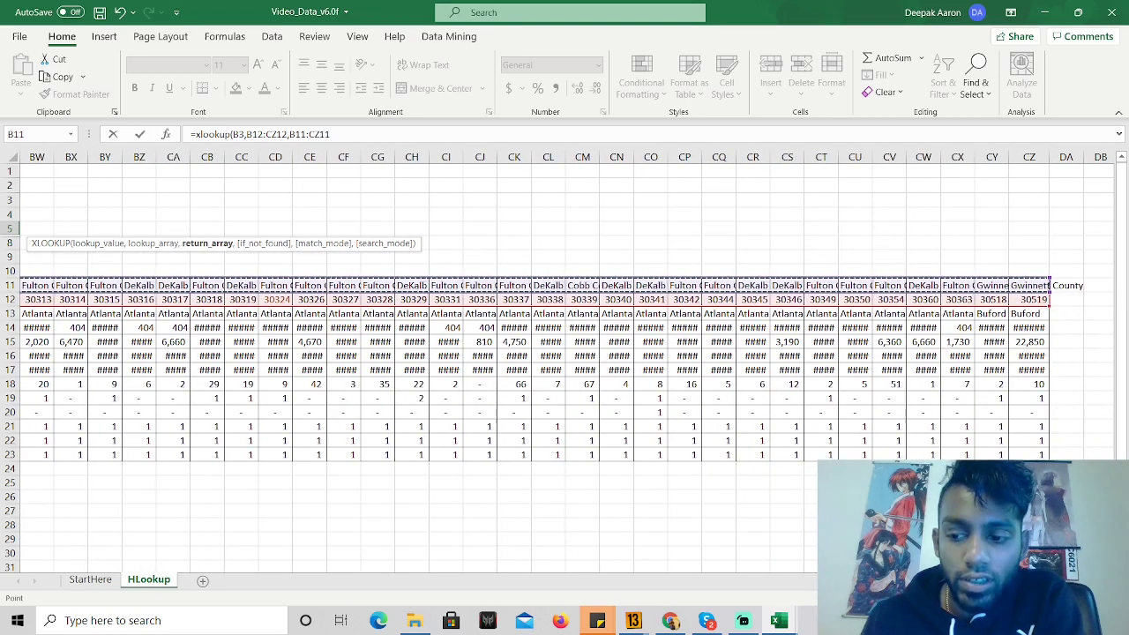
pyautogui.hotkey('ctrl', 'BackSpace')
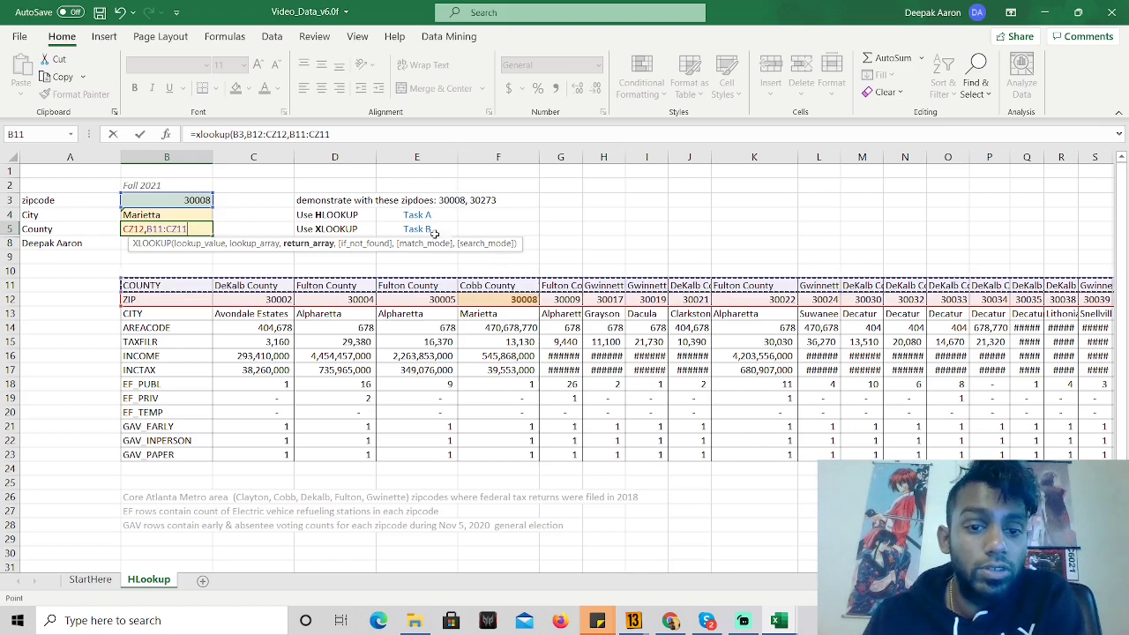
pyautogui.write(')')
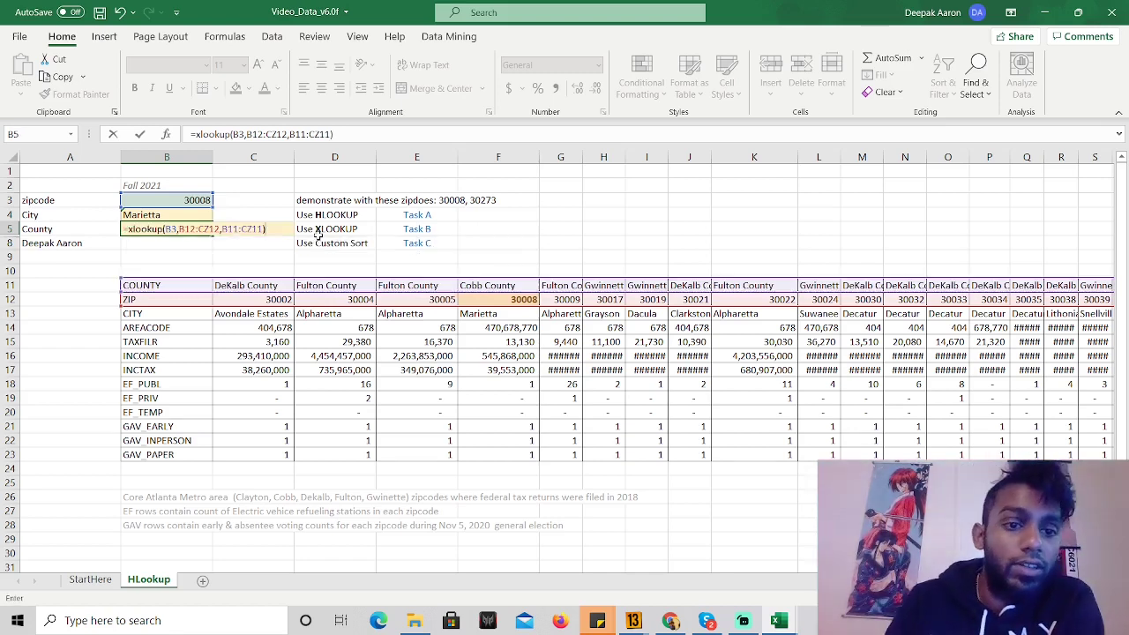
pyautogui.press('Return')
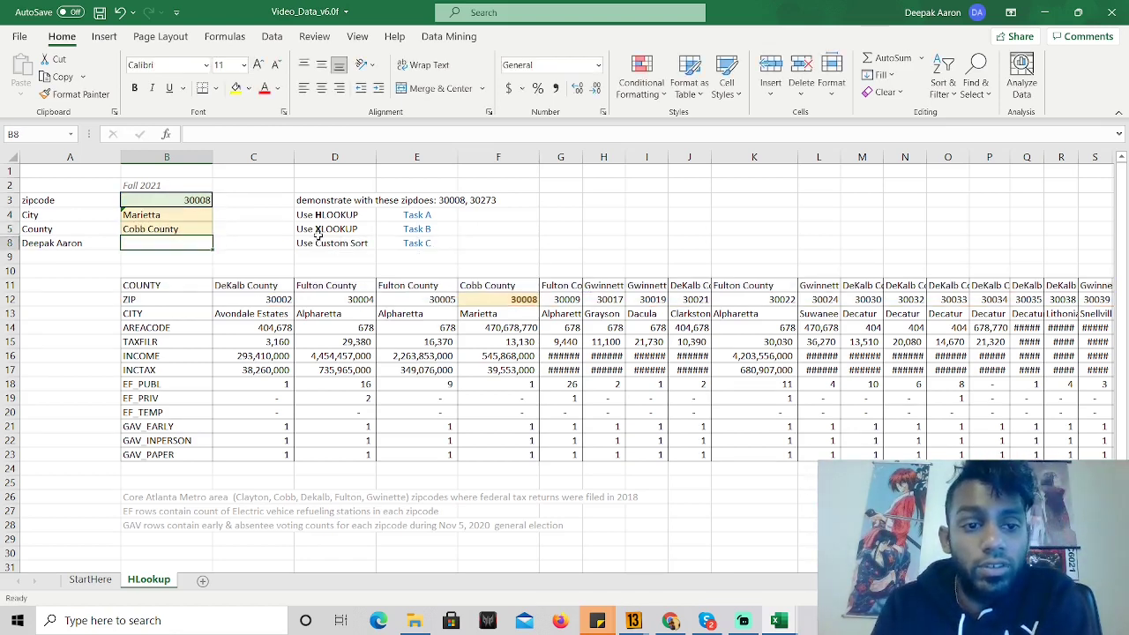
# Enter zipcode 30273 in B3 and check the City and County lookups against that zipcode's column in the table
pyautogui.click(507, 289)
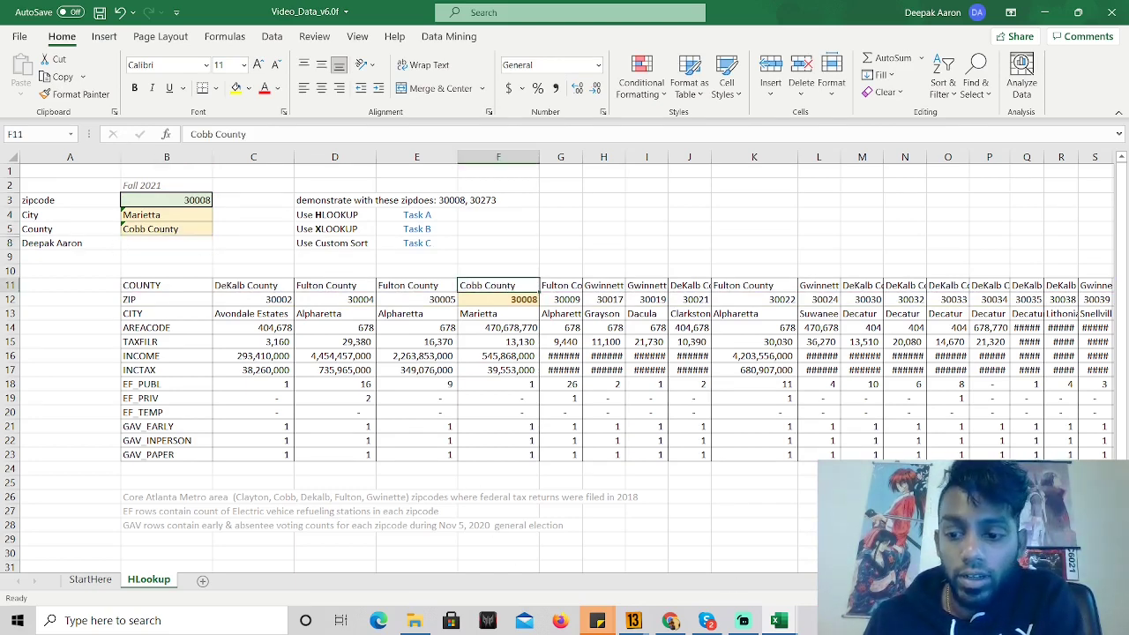
pyautogui.hscroll(10, 564, 362)
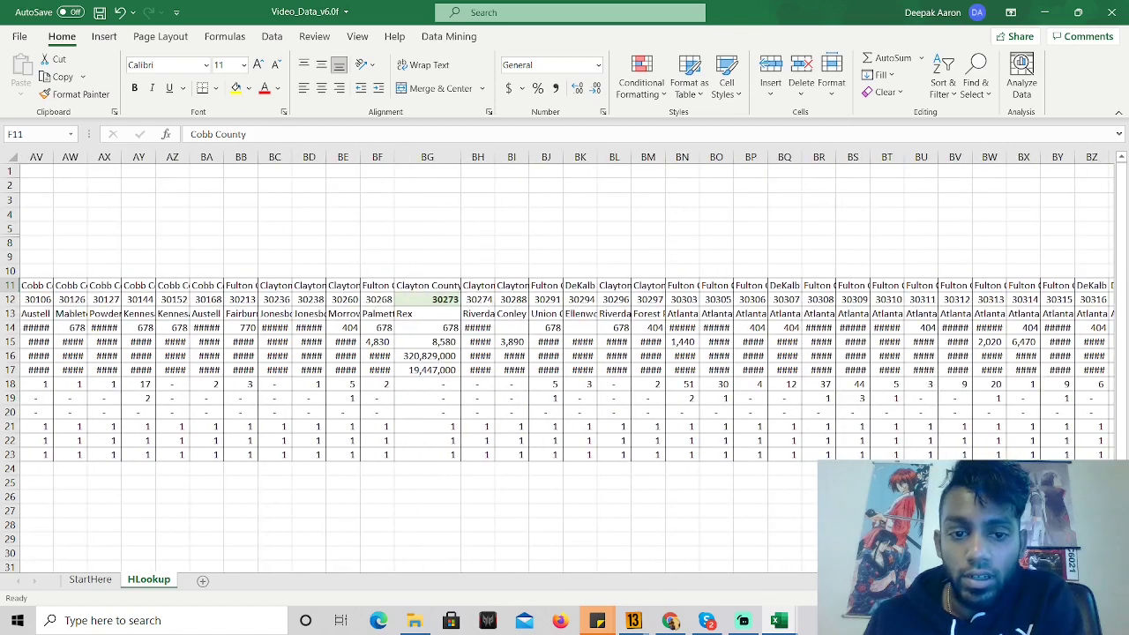
pyautogui.hscroll(-10, 770, 555)
pyautogui.click(178, 200)
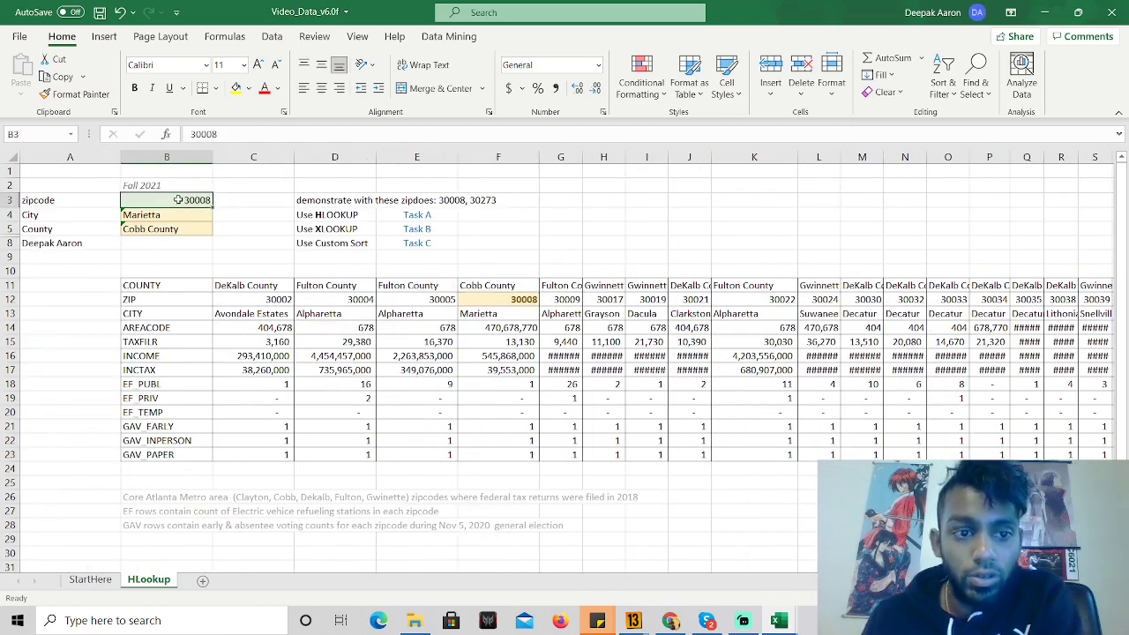
pyautogui.write('302')
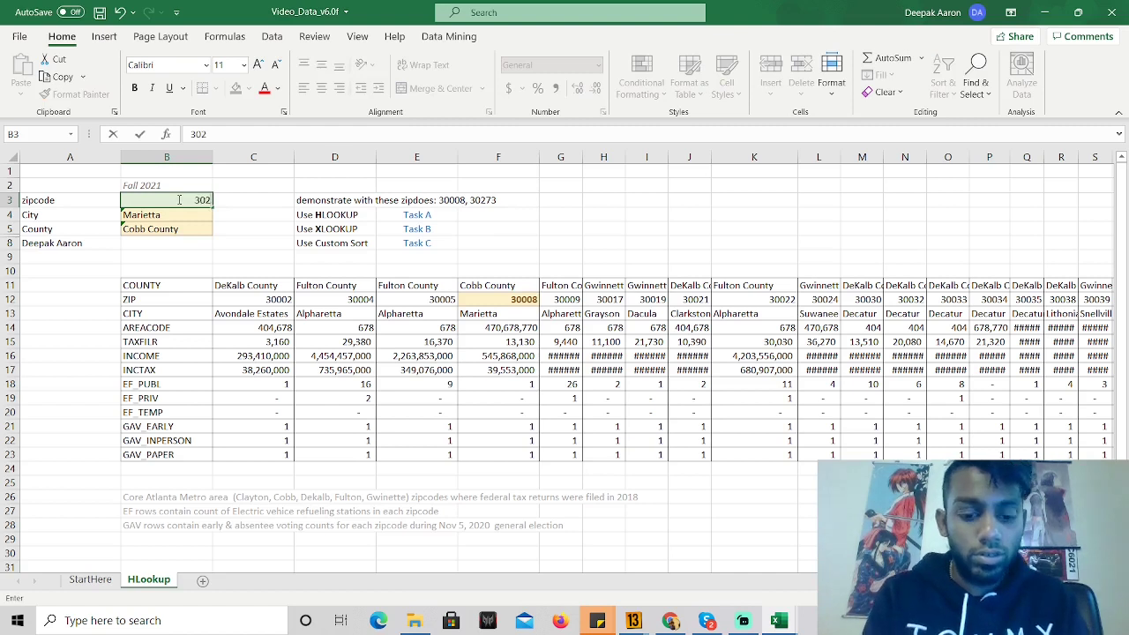
pyautogui.write('73')
pyautogui.press('Return')
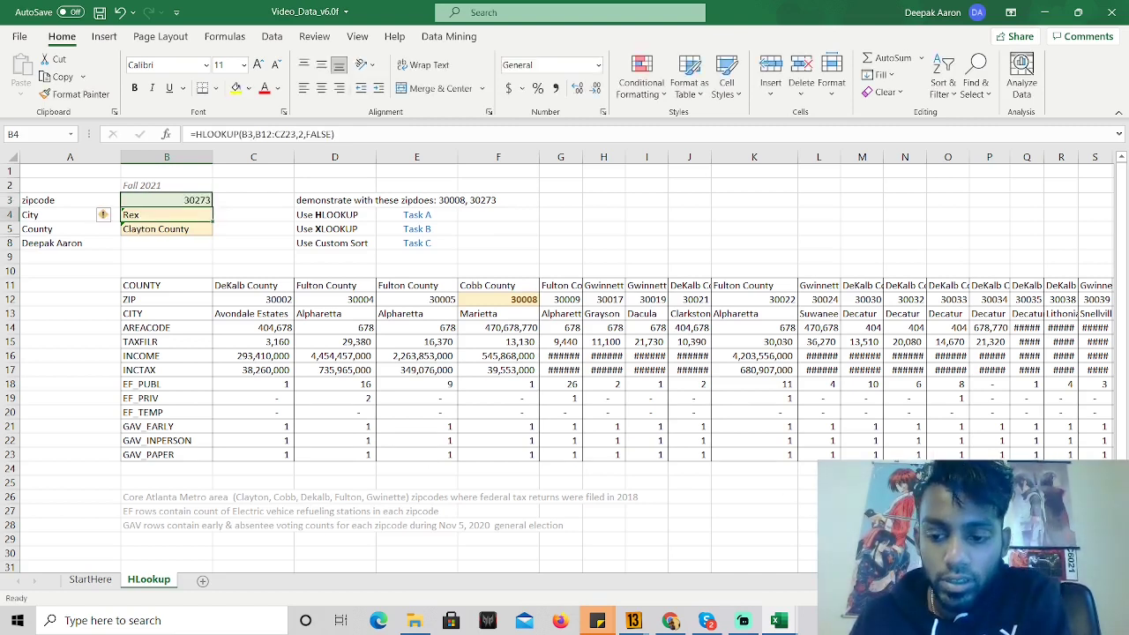
pyautogui.hscroll(10, 577, 396)
pyautogui.hscroll(3, 576, 397)
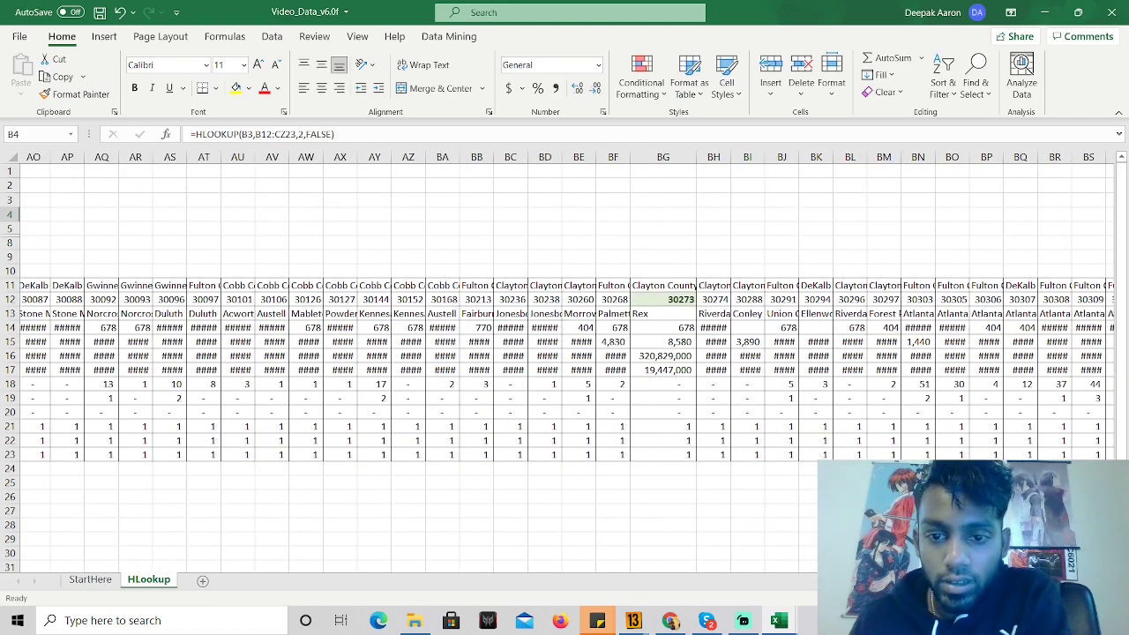
pyautogui.hscroll(-1, 739, 396)
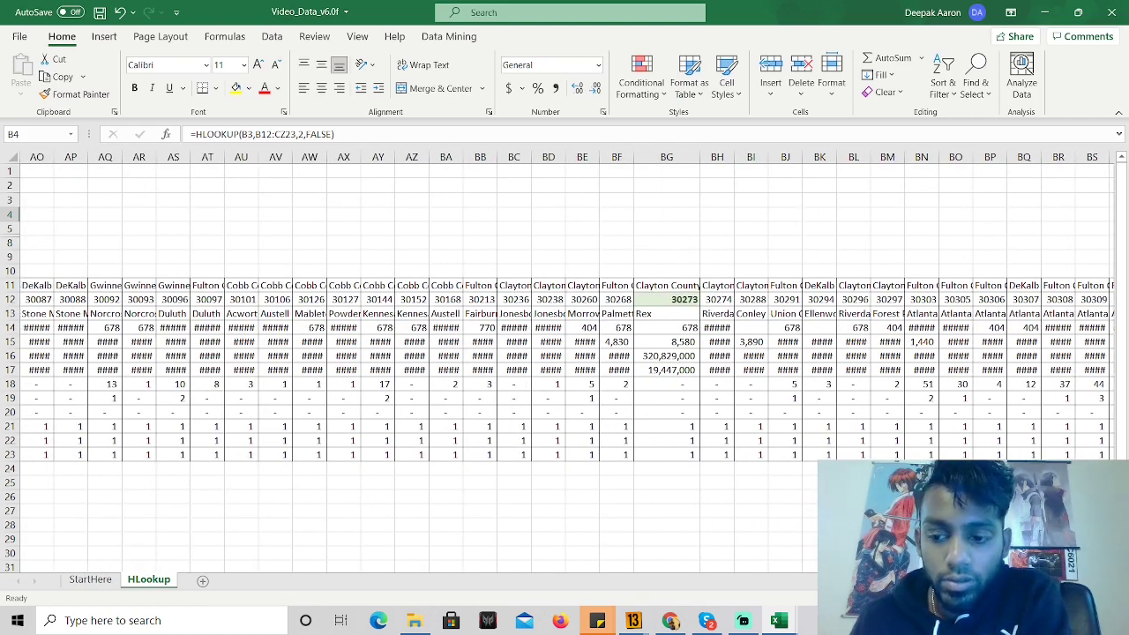
pyautogui.hotkey('ctrl', 'BackSpace')
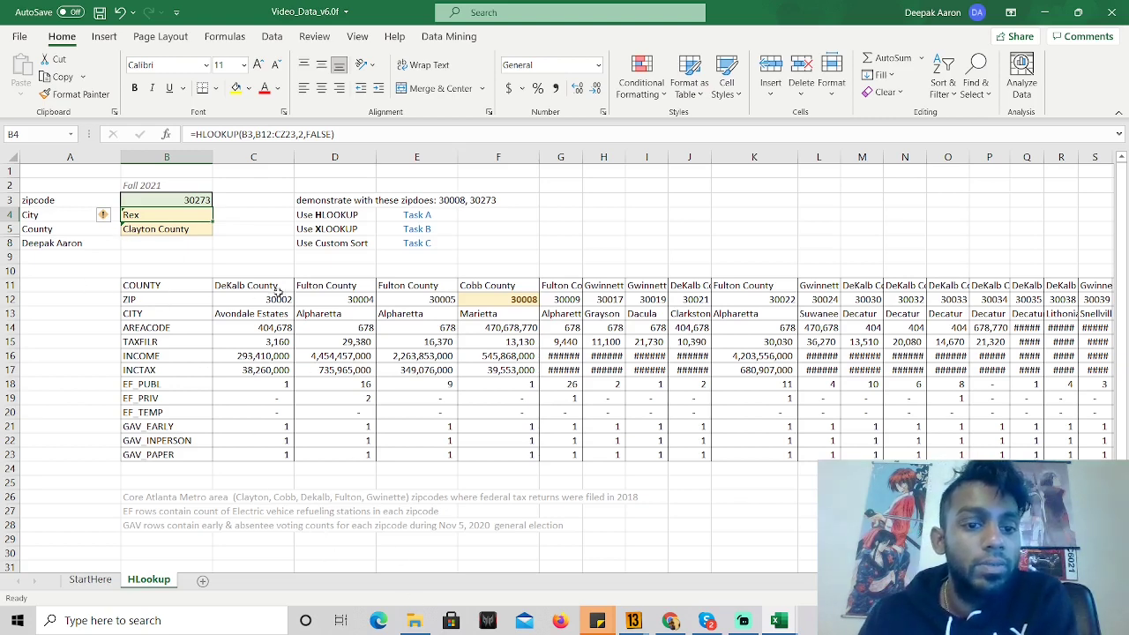
# Open a custom sort for the table data C11:CZ23 and set its orientation to sort left to right
pyautogui.moveTo(264, 288); pyautogui.dragTo(1030, 456)
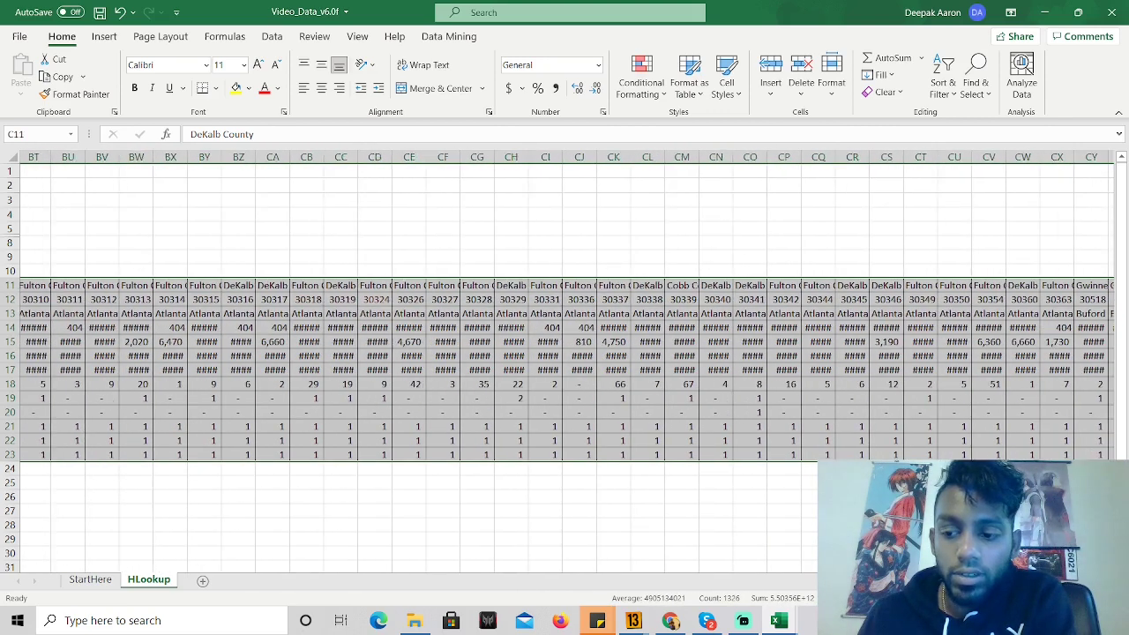
pyautogui.hotkey('ctrl', 'BackSpace')
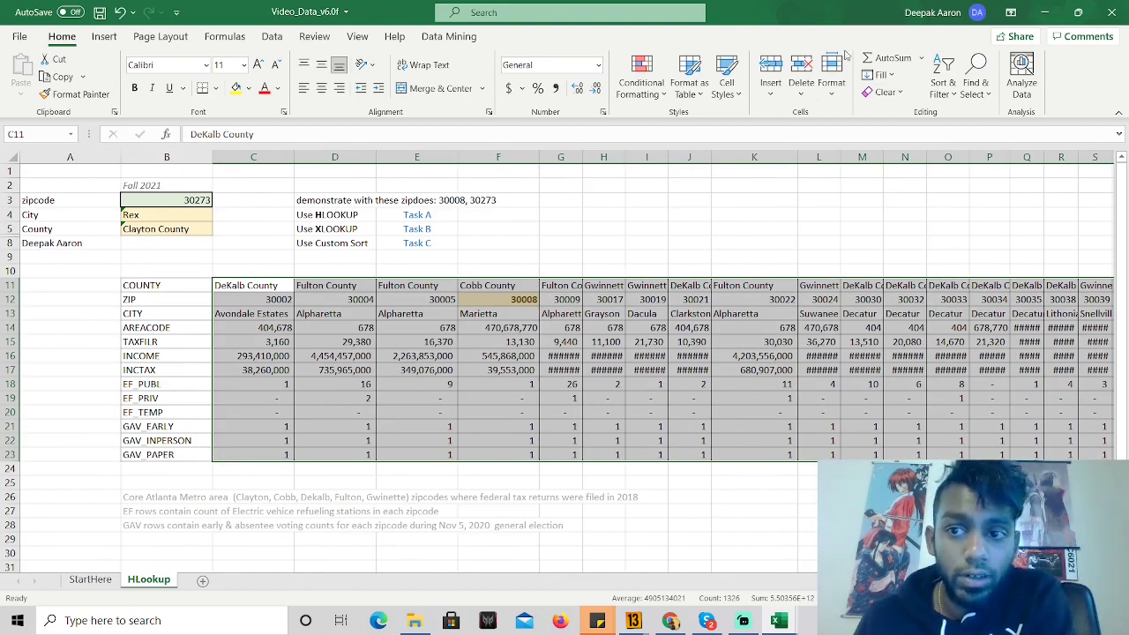
pyautogui.click(951, 92)
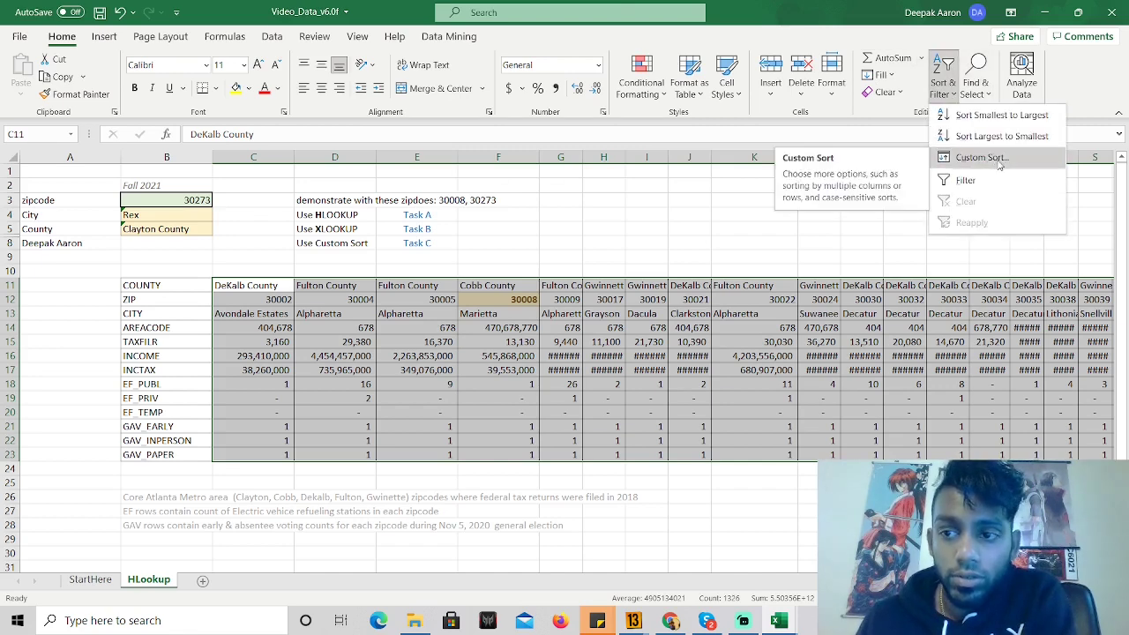
pyautogui.click(995, 167)
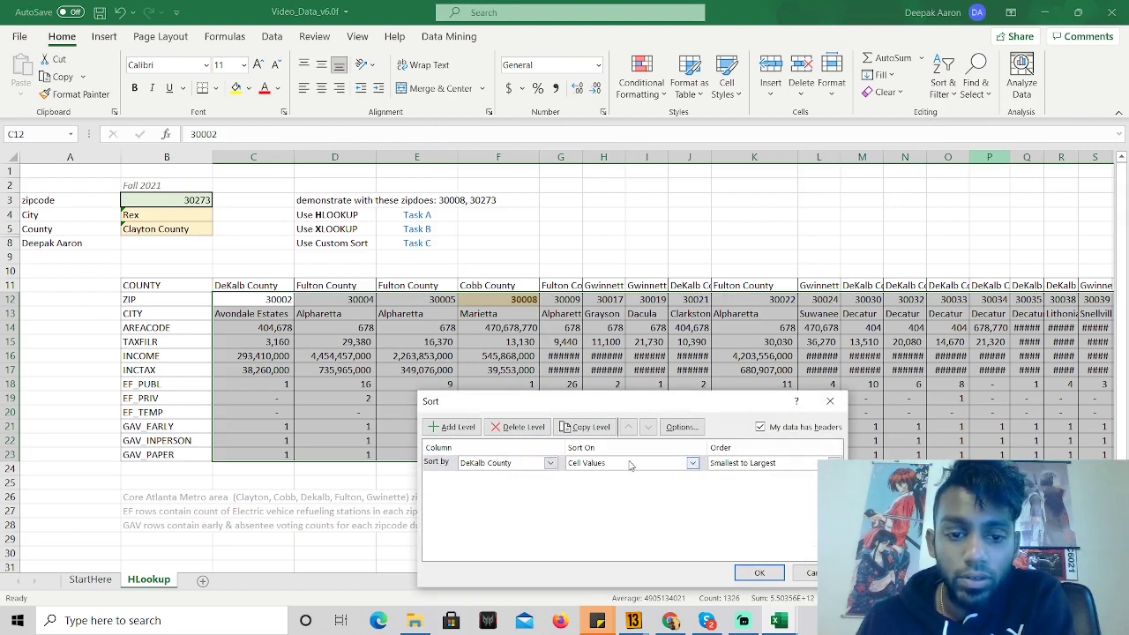
pyautogui.click(679, 427)
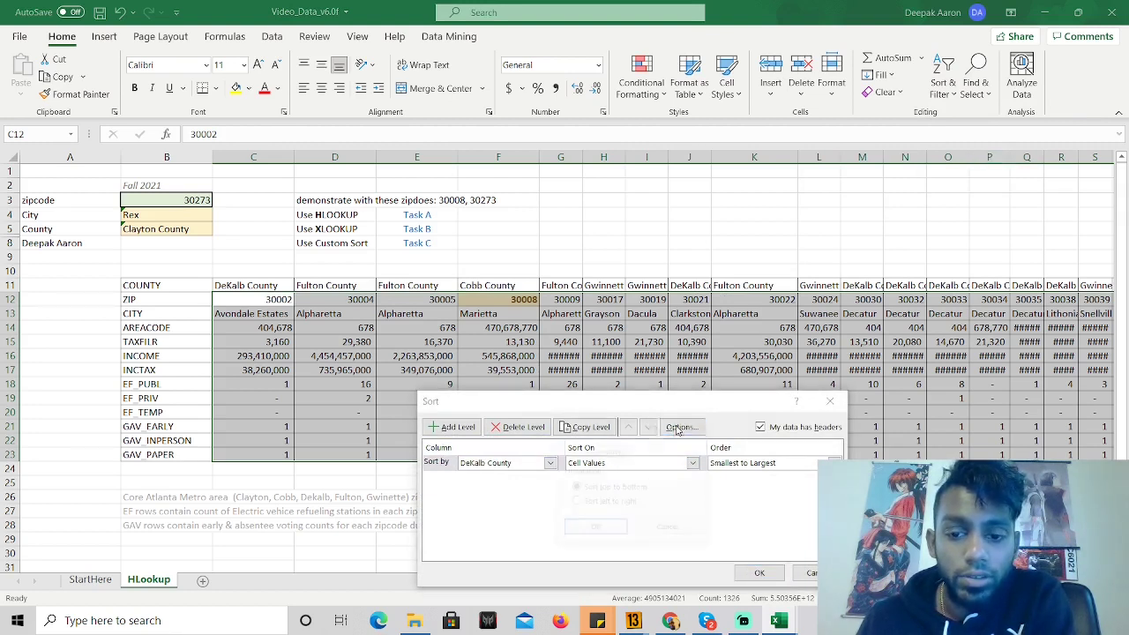
pyautogui.click(609, 502)
pyautogui.click(594, 530)
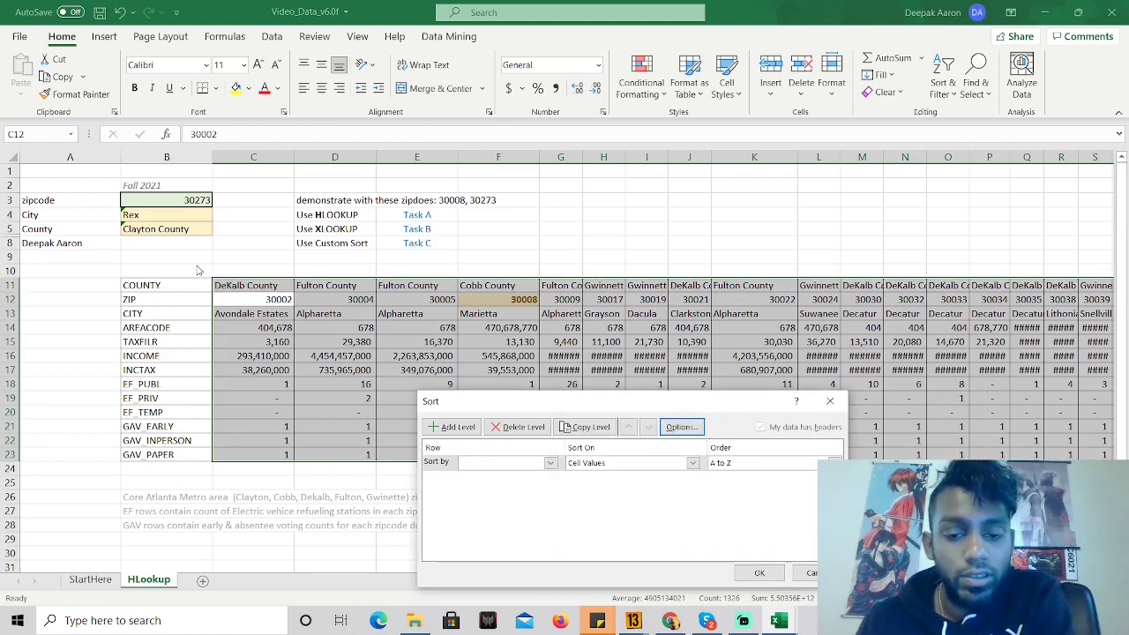
# Sort the table columns by Row 11 on cell values from A to Z and review the county order across the table
pyautogui.click(520, 463)
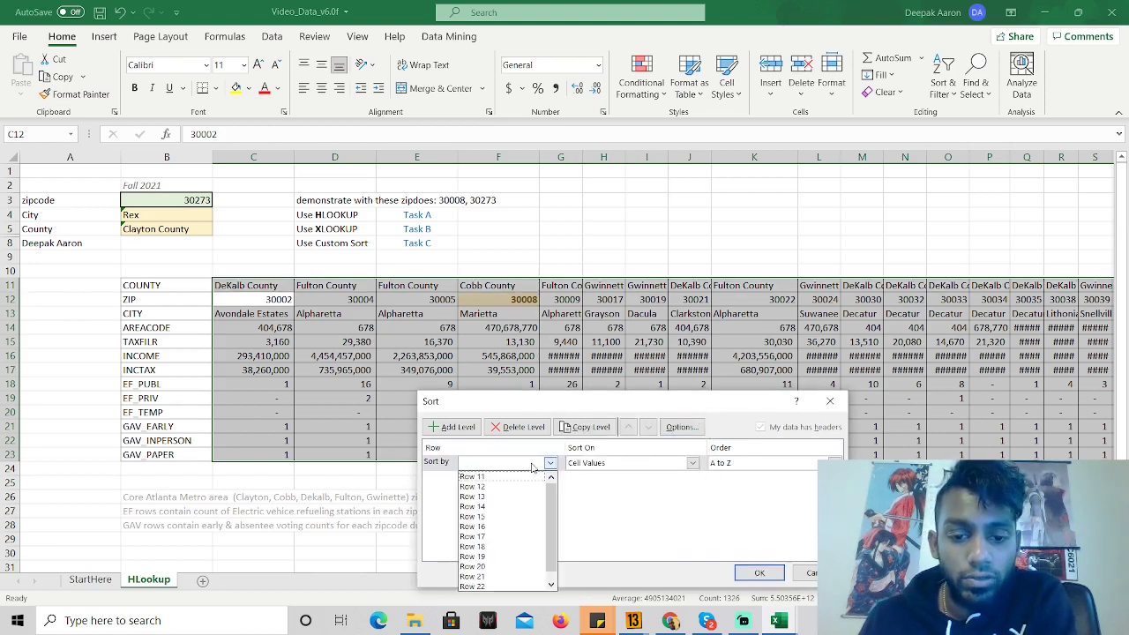
pyautogui.click(521, 478)
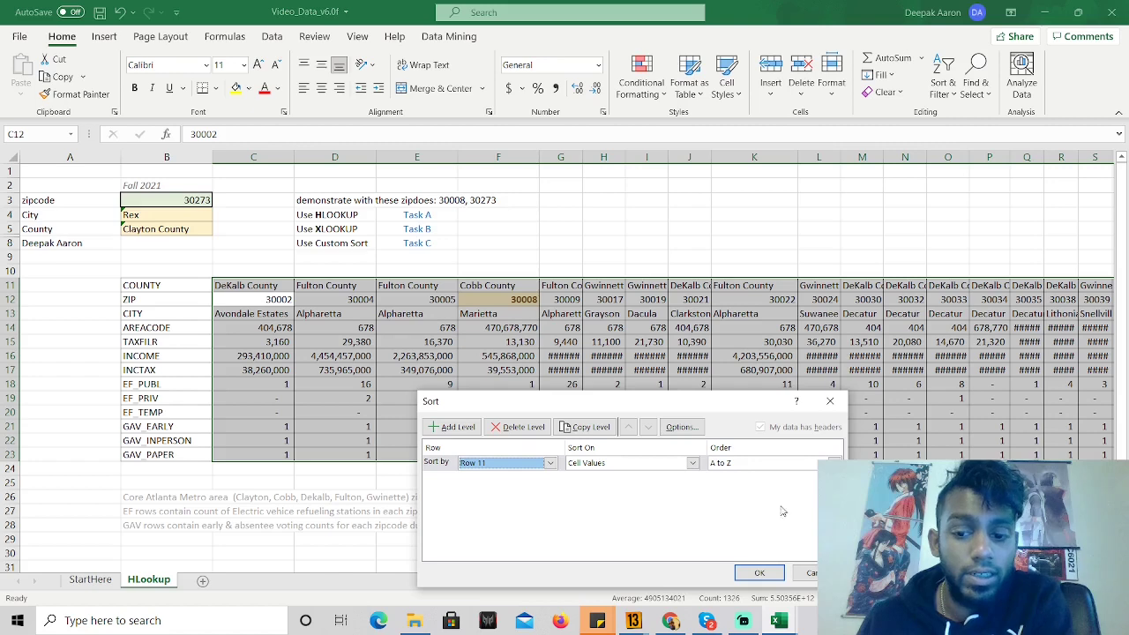
pyautogui.click(760, 576)
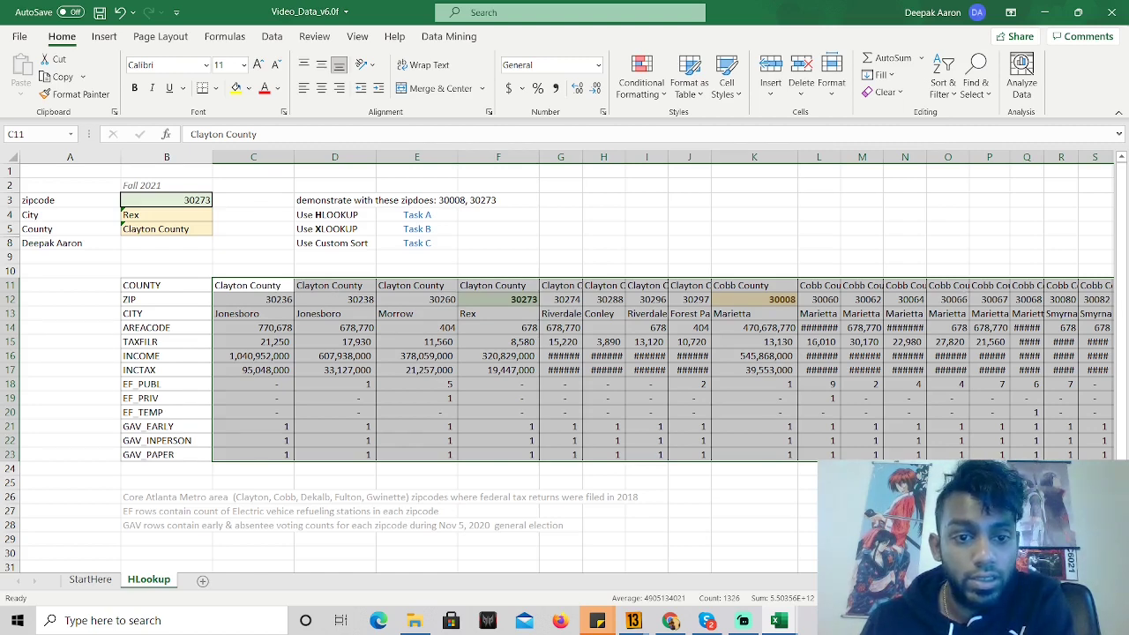
pyautogui.hscroll(15, 564, 362)
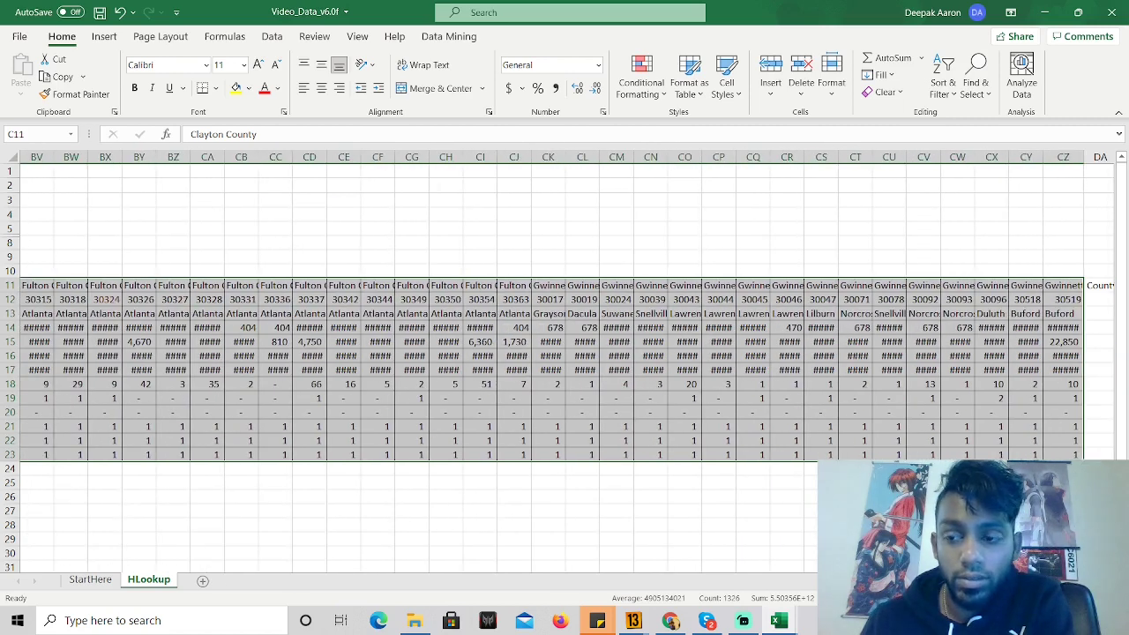
pyautogui.hscroll(-15, 621, 368)
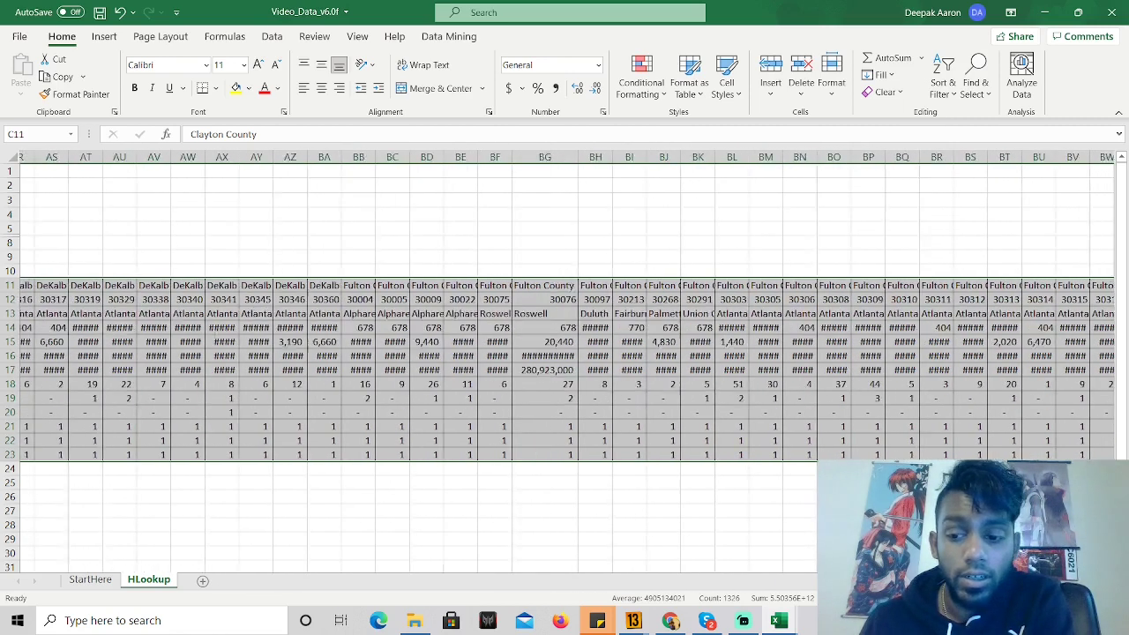